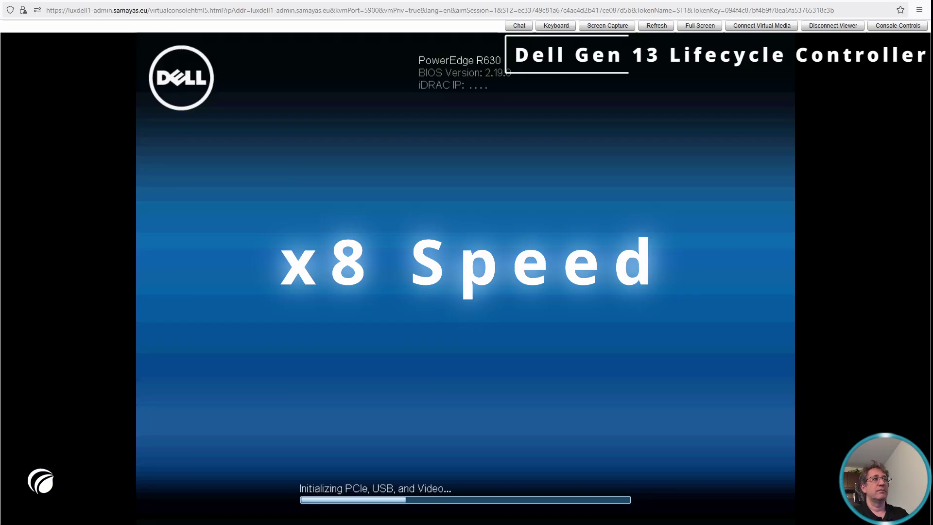
# Enter Lifecycle Controller during the server's boot and look through the Lifecycle Log history
pyautogui.press('F10')
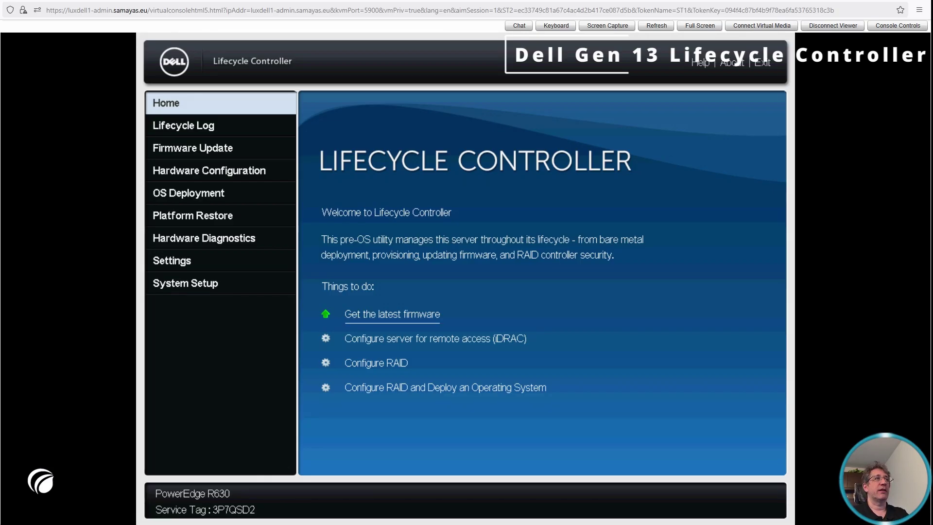
pyautogui.press('Down')
pyautogui.press('Down')
pyautogui.press('Down')
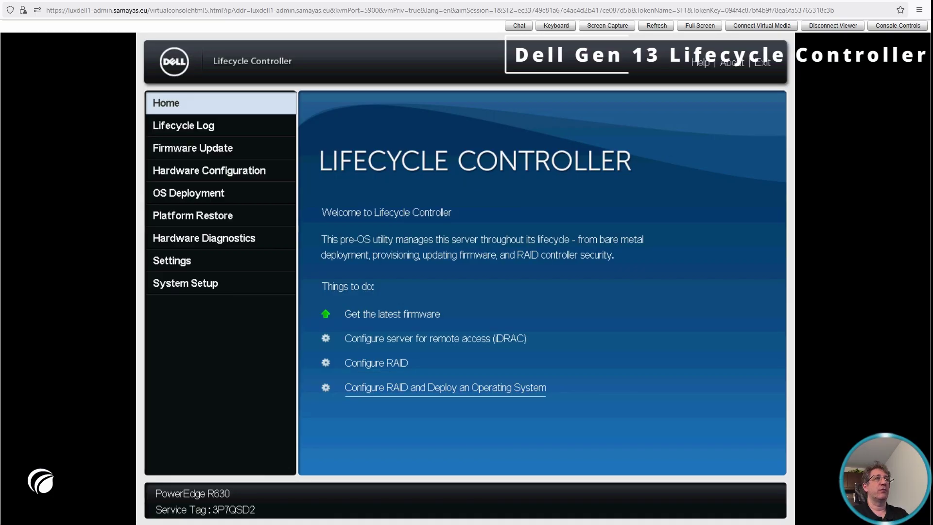
pyautogui.press('Tab')
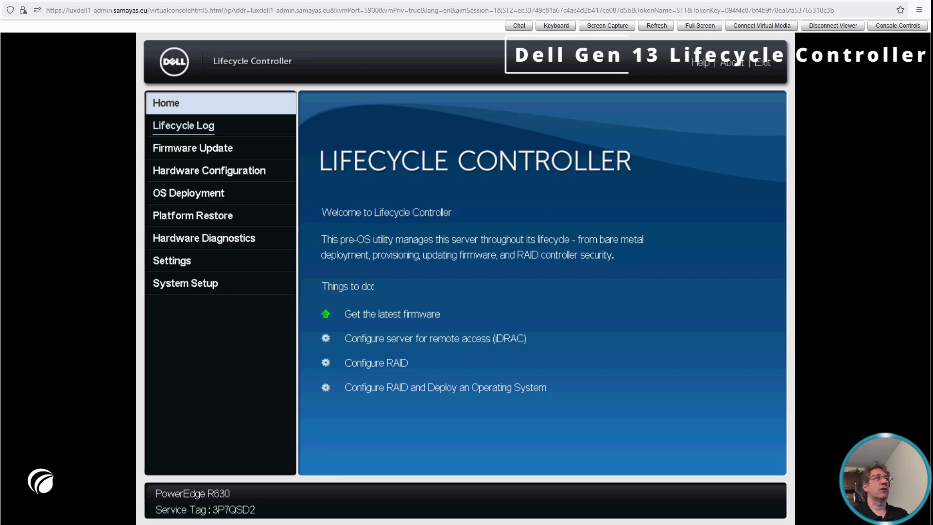
pyautogui.press('Return')
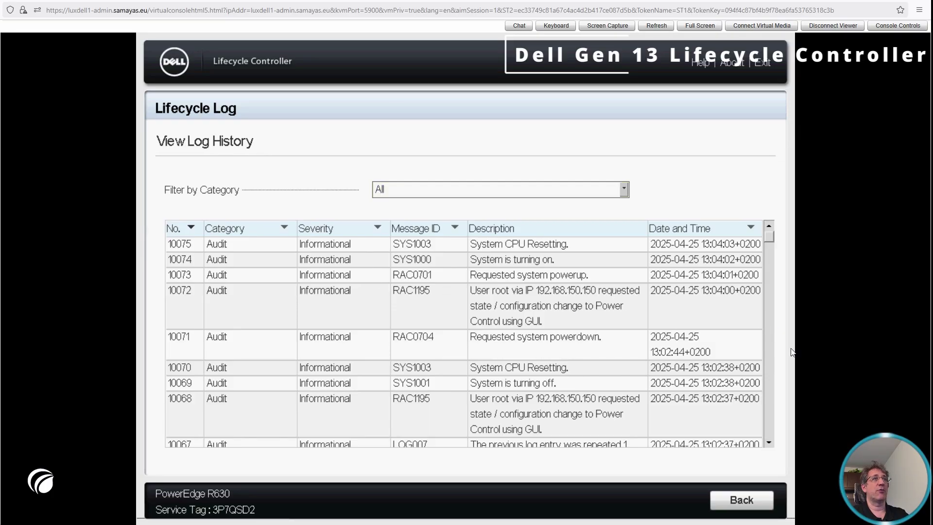
pyautogui.click(769, 398)
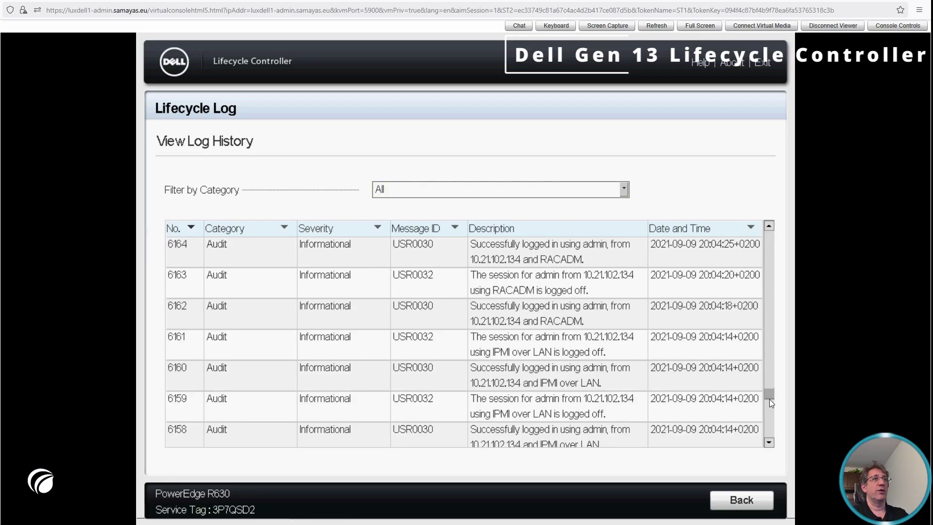
pyautogui.click(740, 500)
# View the Lifecycle Log's export form and the Add a Work Note dialog, leaving both without submitting
pyautogui.click(519, 248)
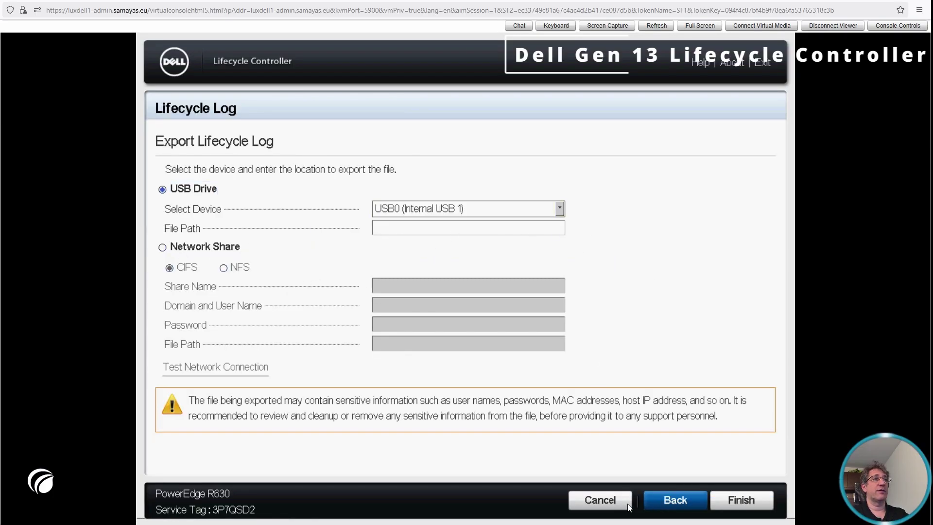
pyautogui.click(675, 500)
pyautogui.click(558, 282)
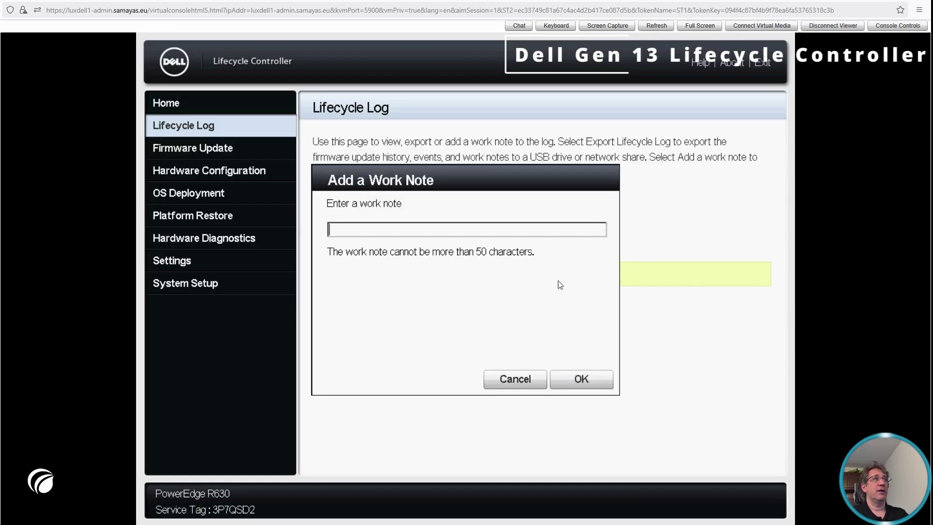
pyautogui.click(521, 386)
# Review the full list of current component firmware versions and return to the Firmware Update page
pyautogui.click(208, 152)
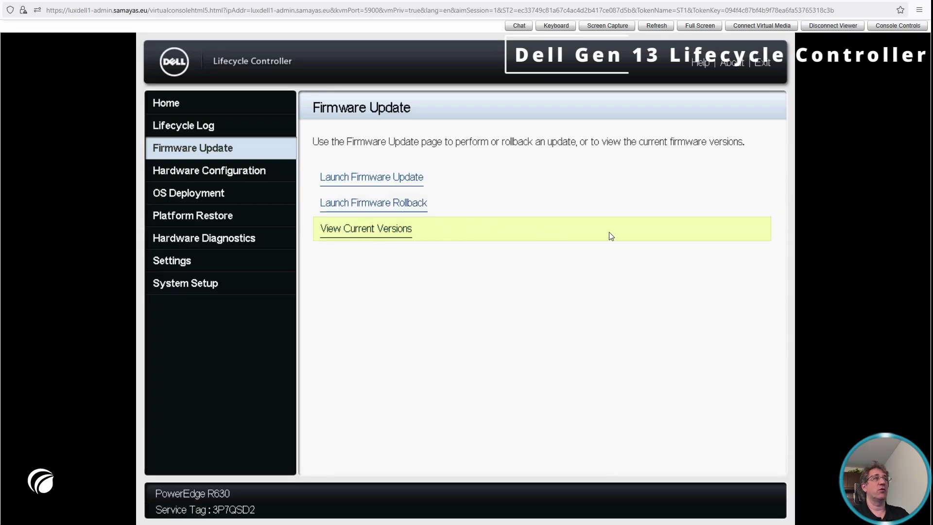
pyautogui.click(373, 237)
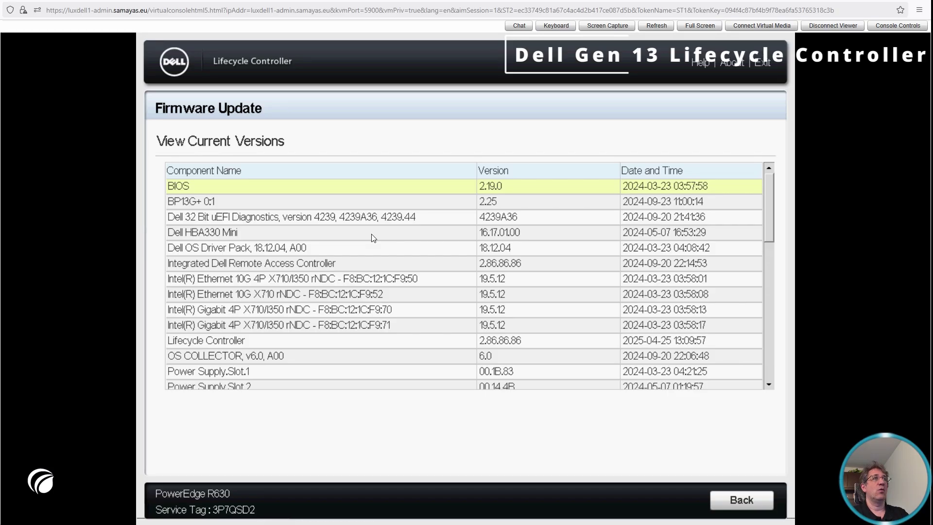
pyautogui.click(769, 284)
pyautogui.moveTo(769, 316); pyautogui.dragTo(769, 182)
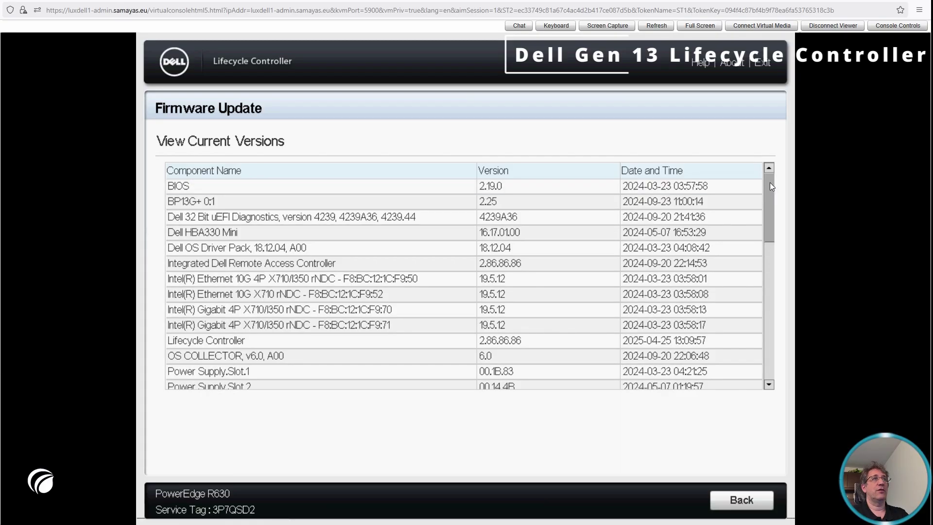
pyautogui.click(771, 363)
pyautogui.click(746, 498)
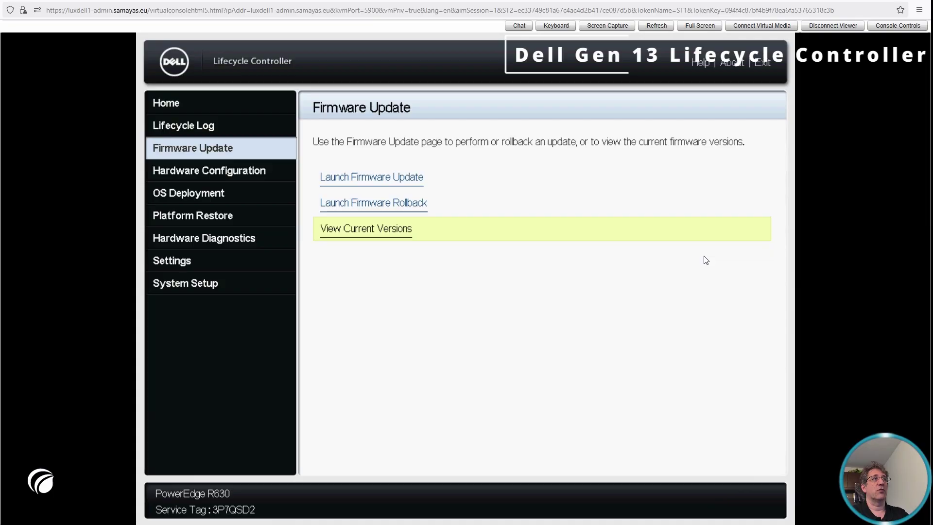
# Launch a firmware update with a network share as the repository, using HTTPS and the address downloads.dell.com
pyautogui.click(400, 178)
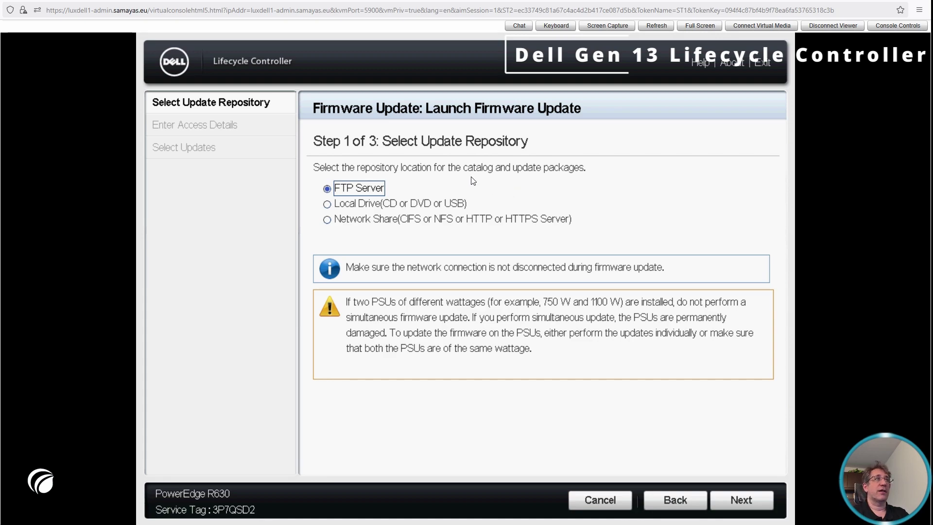
pyautogui.click(327, 220)
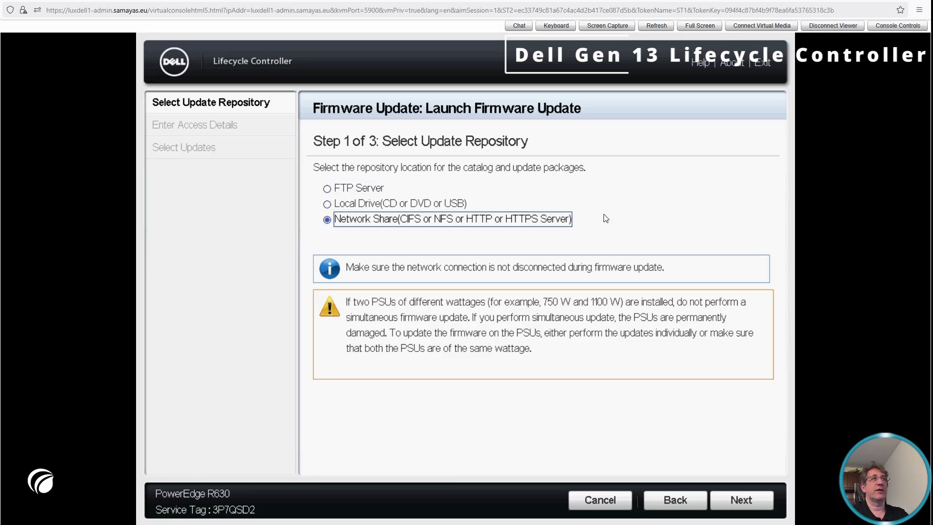
pyautogui.click(771, 491)
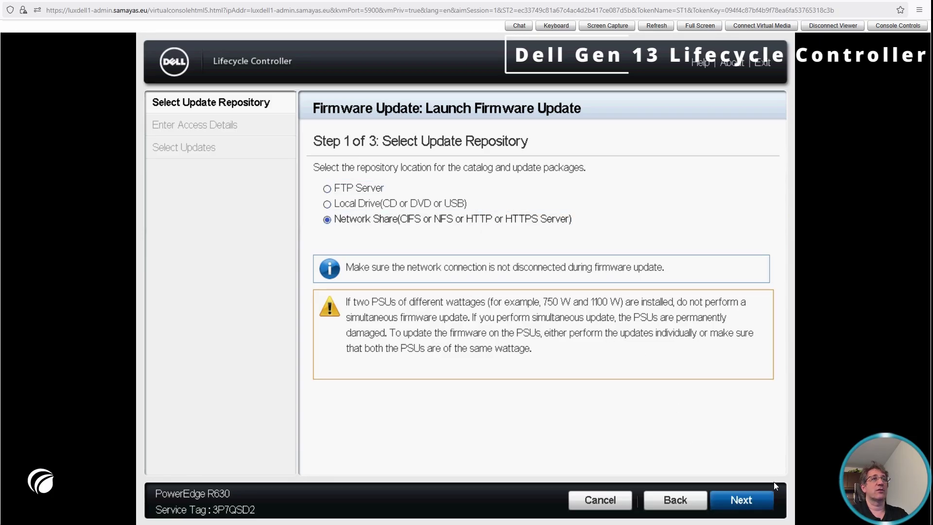
pyautogui.click(743, 500)
pyautogui.click(492, 192)
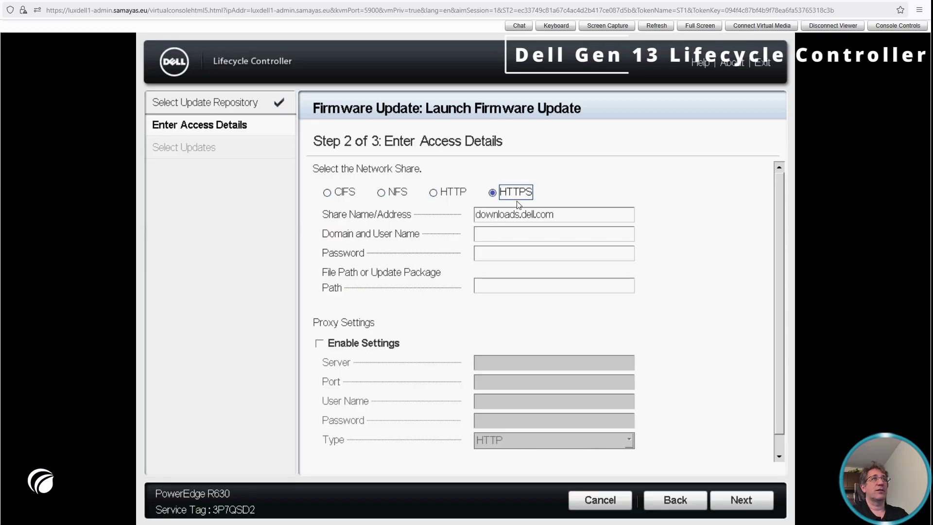
pyautogui.click(597, 219)
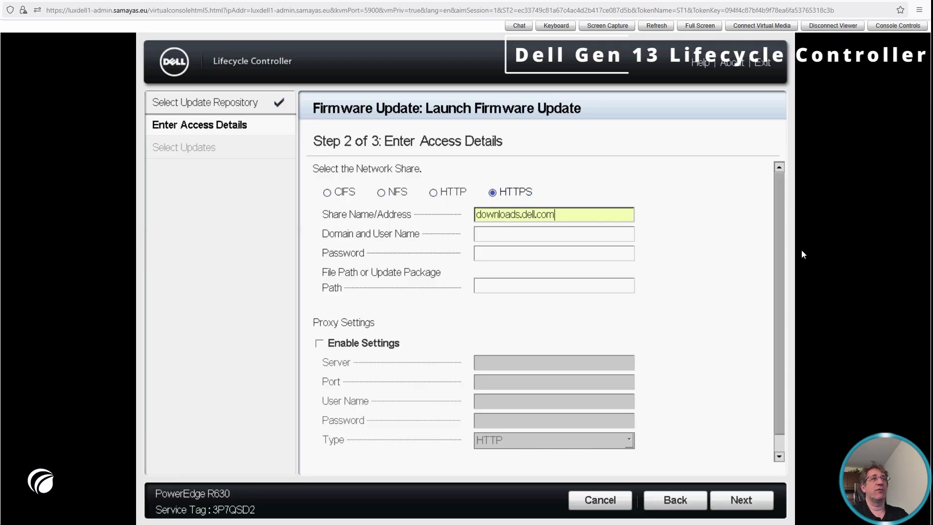
# Try to verify the HTTPS repository, first declining the certificate warning, then accepting it and submitting the access details again
pyautogui.click(745, 503)
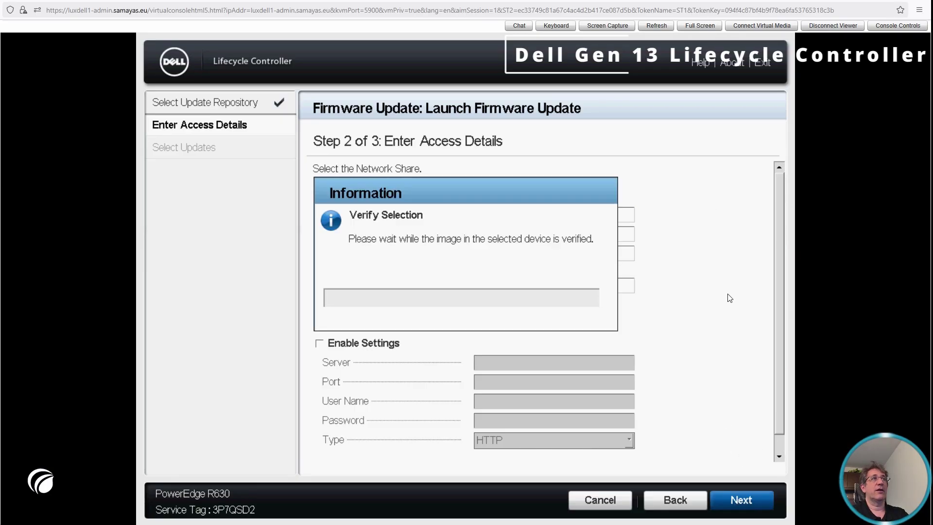
pyautogui.click(529, 339)
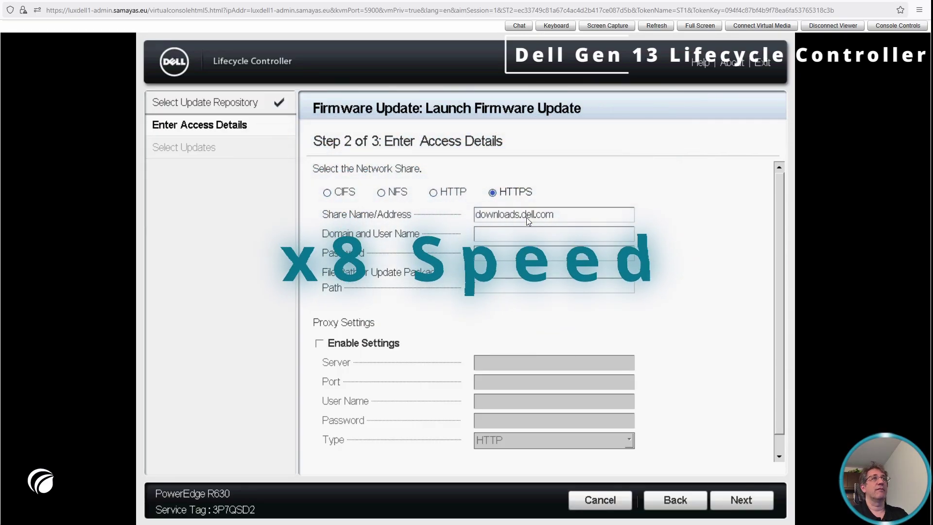
pyautogui.click(741, 501)
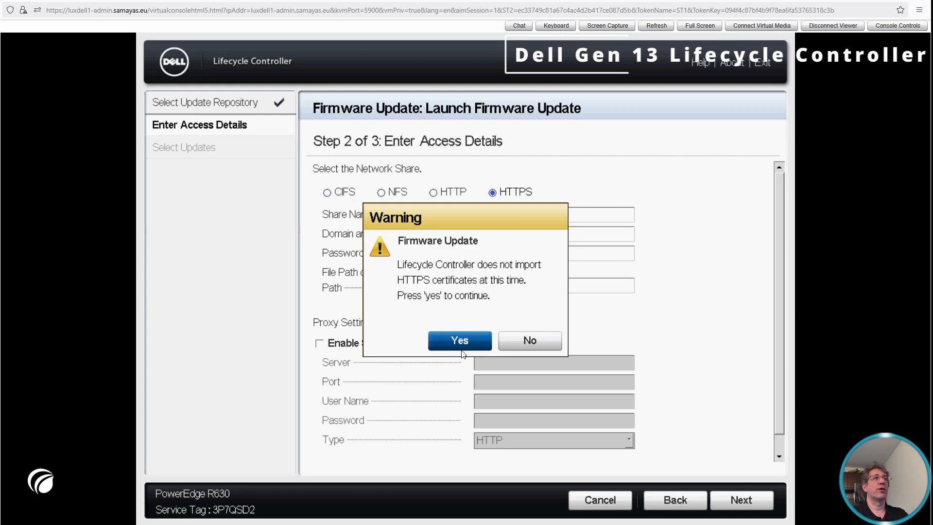
pyautogui.click(460, 341)
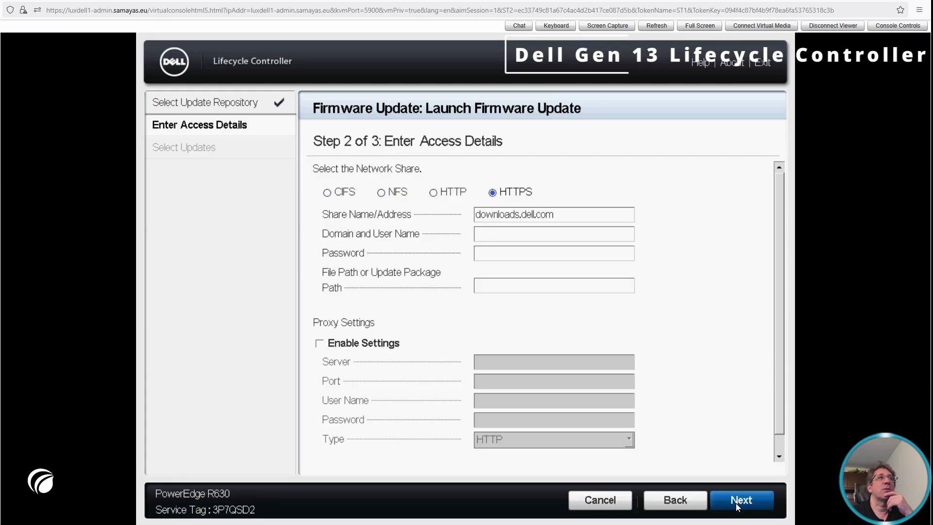
pyautogui.click(735, 503)
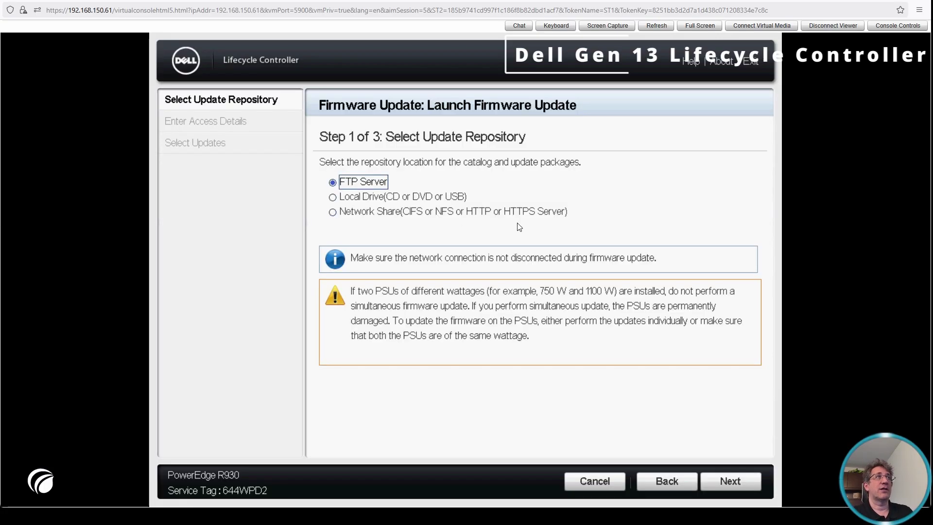
# On the PowerEdge R930, choose the network share over HTTPS as update repository and continue past the certificate warning
pyautogui.click(332, 212)
pyautogui.click(729, 481)
pyautogui.click(495, 183)
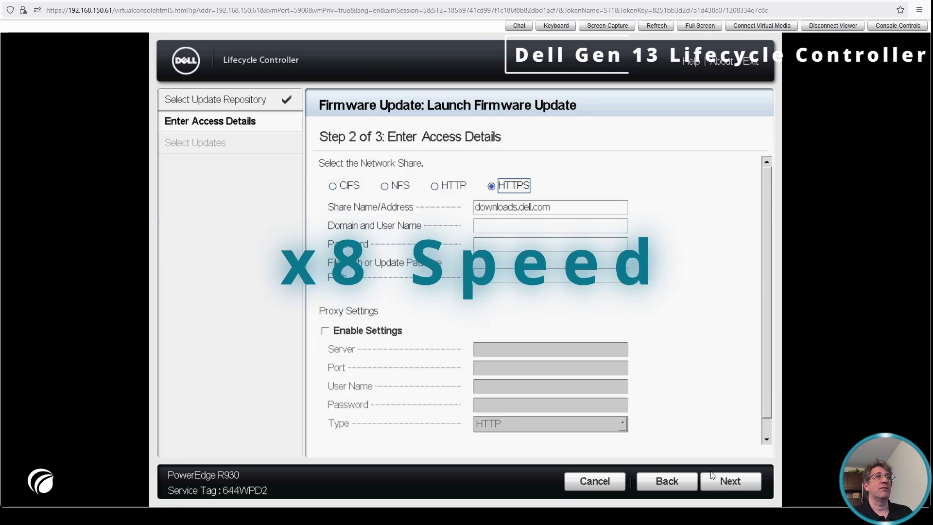
pyautogui.click(725, 481)
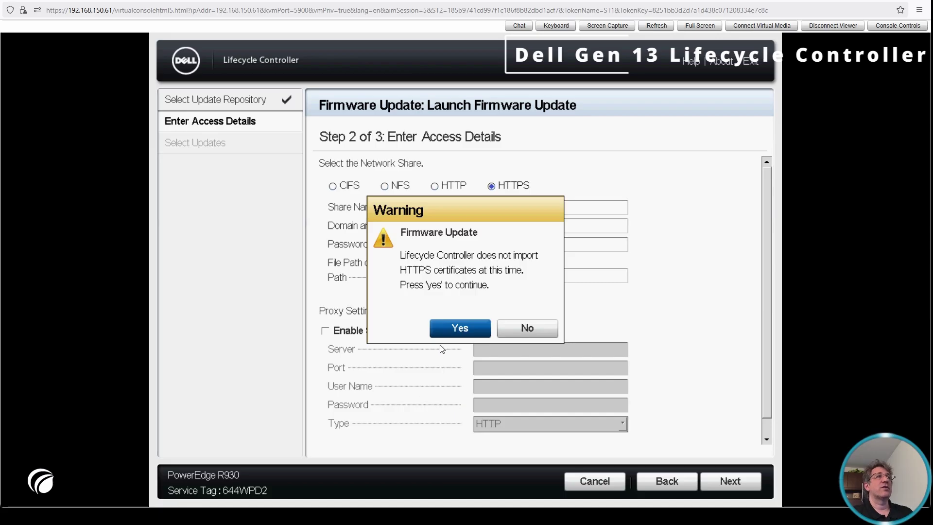
pyautogui.click(441, 335)
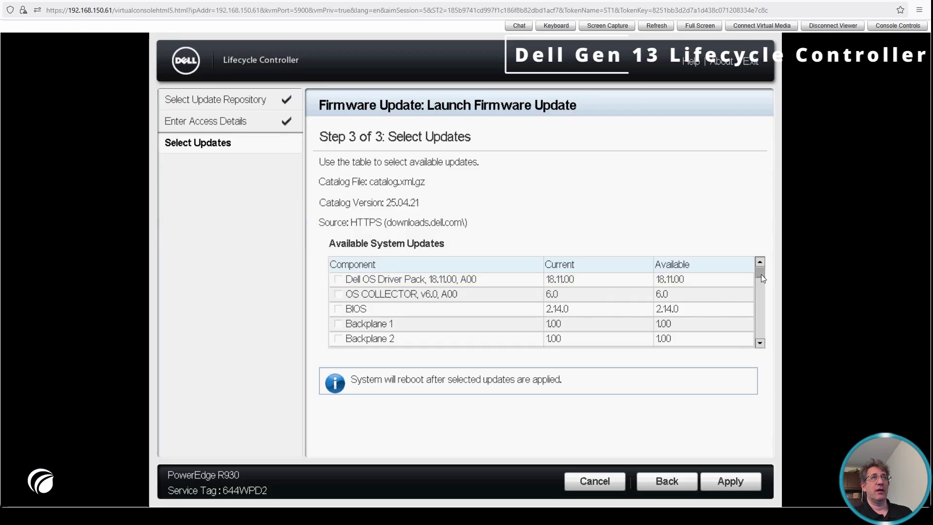
# Examine the available system updates, comparing each component's current version with the available one
pyautogui.click(759, 343)
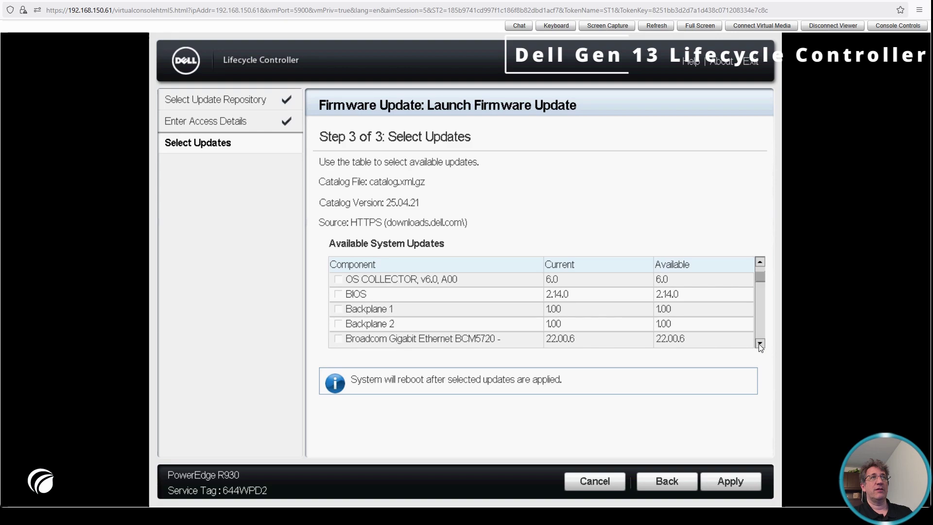
pyautogui.click(758, 343)
pyautogui.click(760, 344)
pyautogui.click(760, 344)
pyautogui.click(760, 344)
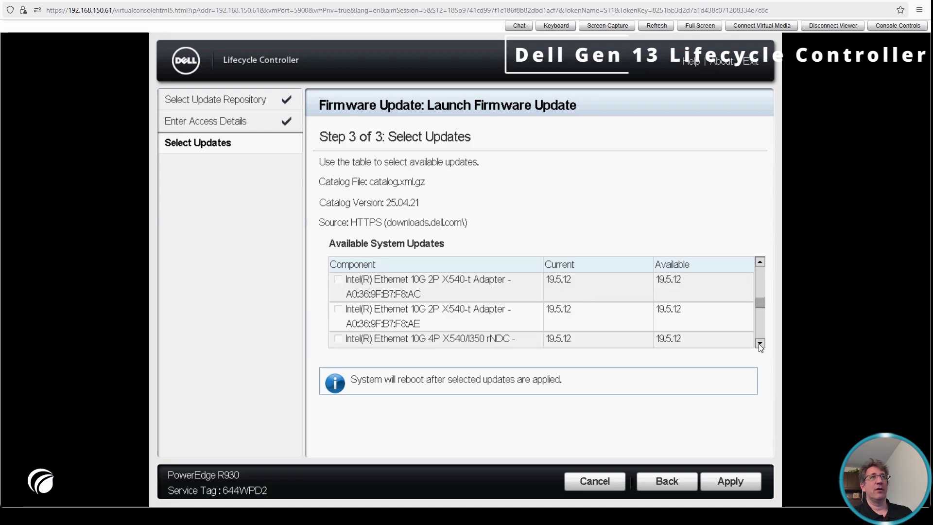
pyautogui.click(760, 344)
pyautogui.click(760, 344)
pyautogui.click(760, 344)
pyautogui.click(761, 344)
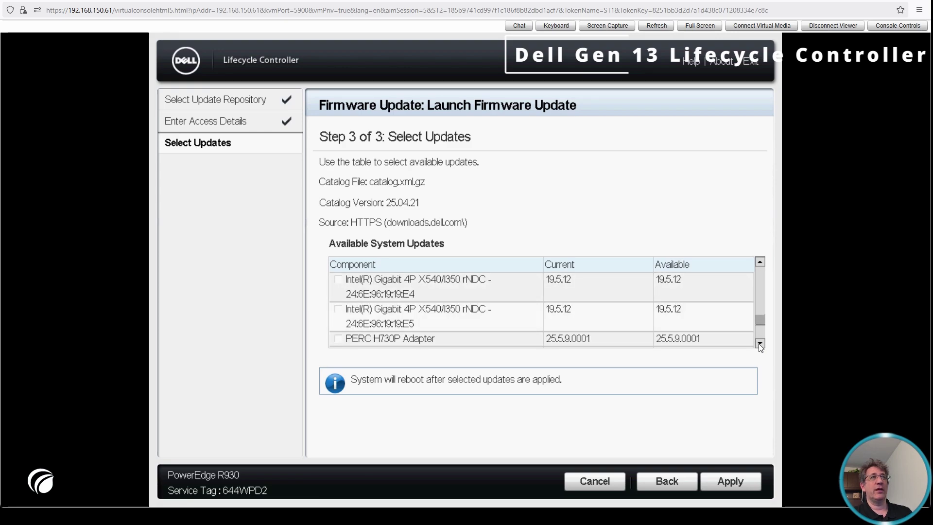
pyautogui.click(761, 344)
pyautogui.click(760, 344)
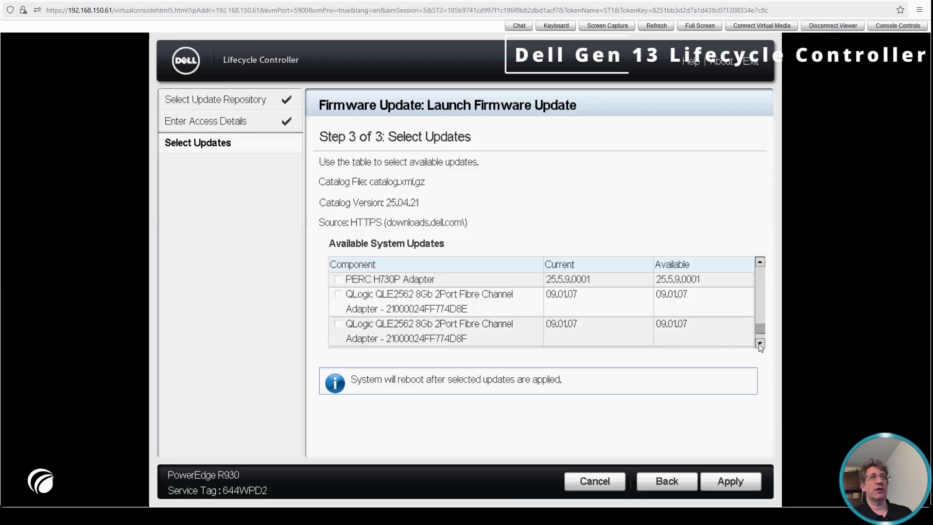
pyautogui.click(760, 344)
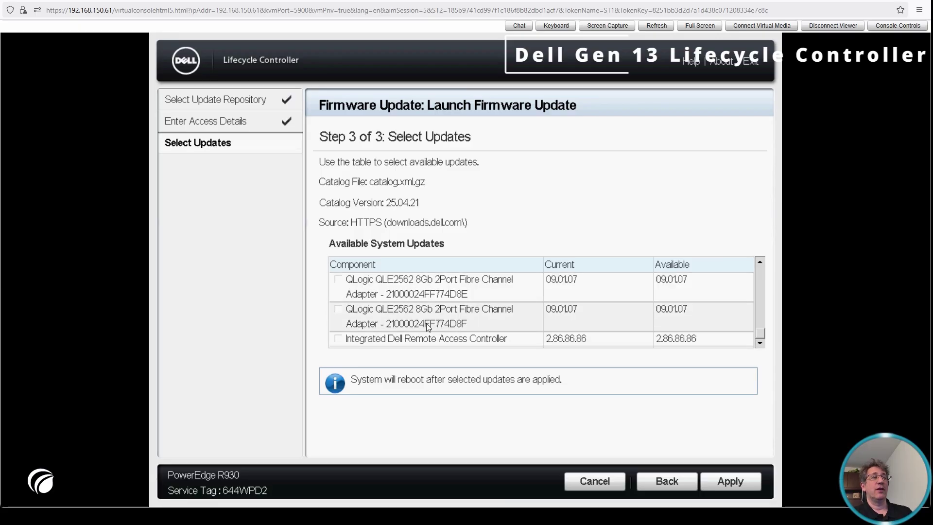
# Mark the Integrated Dell Remote Access Controller for update, then cancel the firmware update wizard without applying it
pyautogui.click(338, 338)
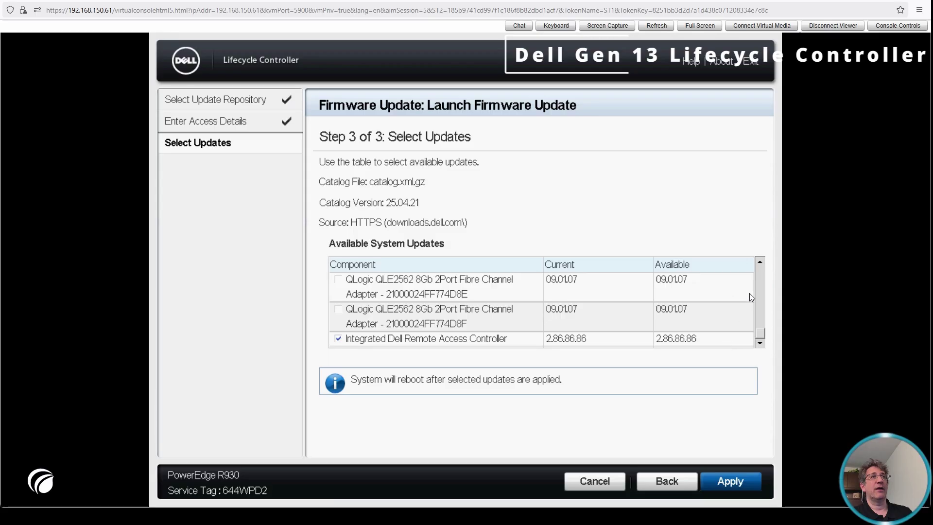
pyautogui.moveTo(761, 329); pyautogui.dragTo(759, 264)
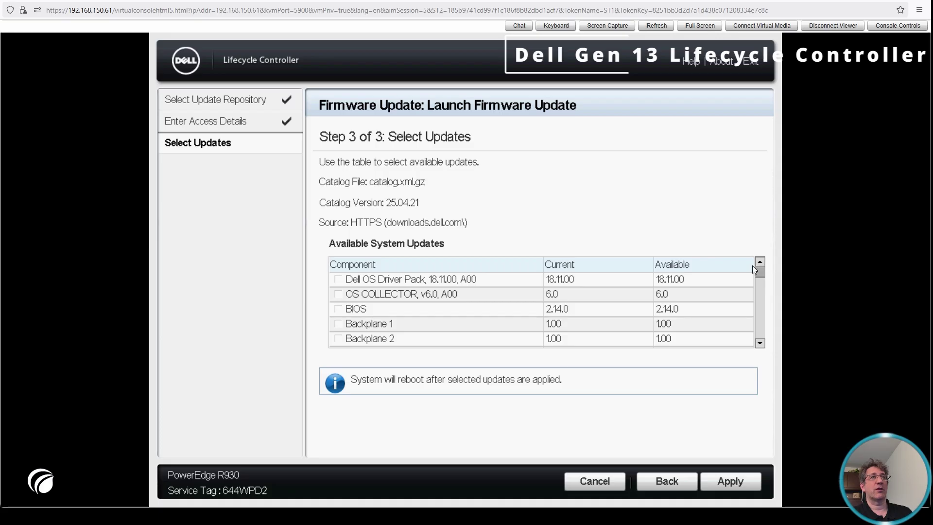
pyautogui.click(599, 479)
pyautogui.click(456, 327)
# View the LCD Panel Security options among the hardware configuration wizards and return to the wizard list
pyautogui.click(258, 165)
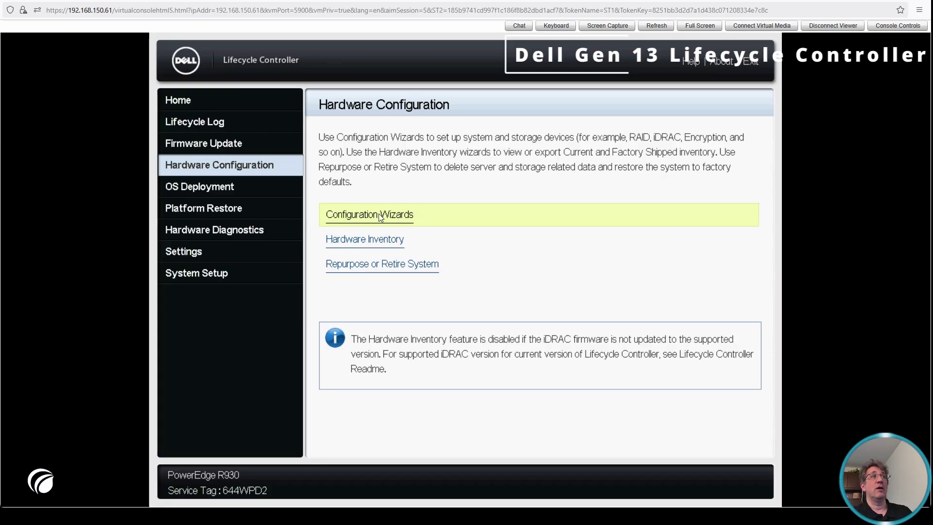
pyautogui.click(401, 217)
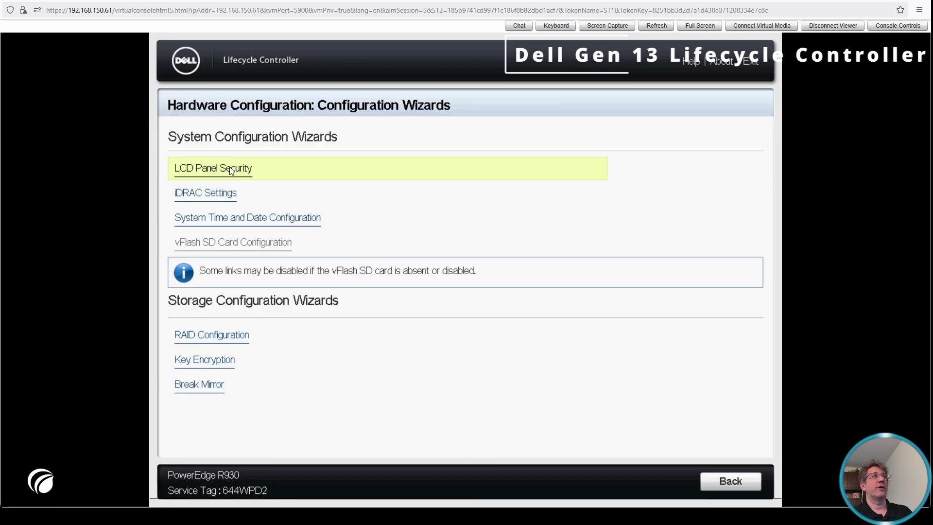
pyautogui.click(231, 170)
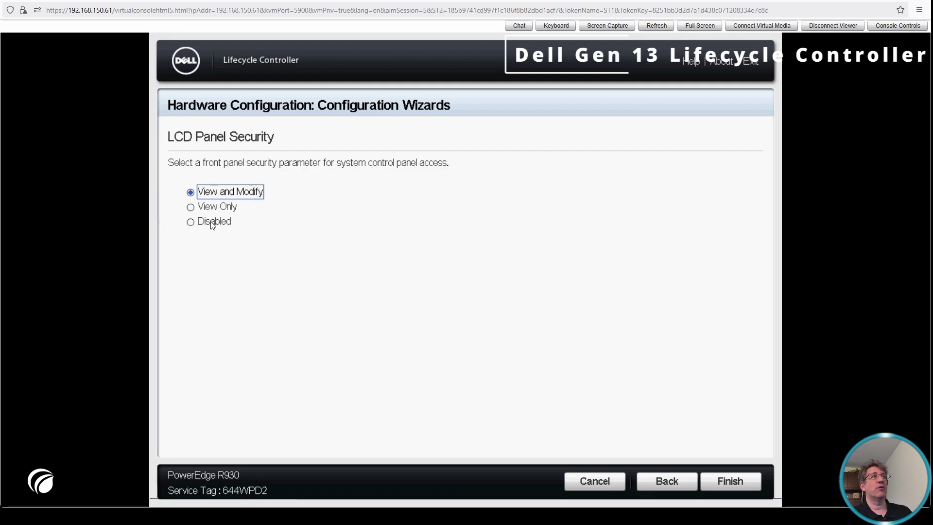
pyautogui.press('Escape')
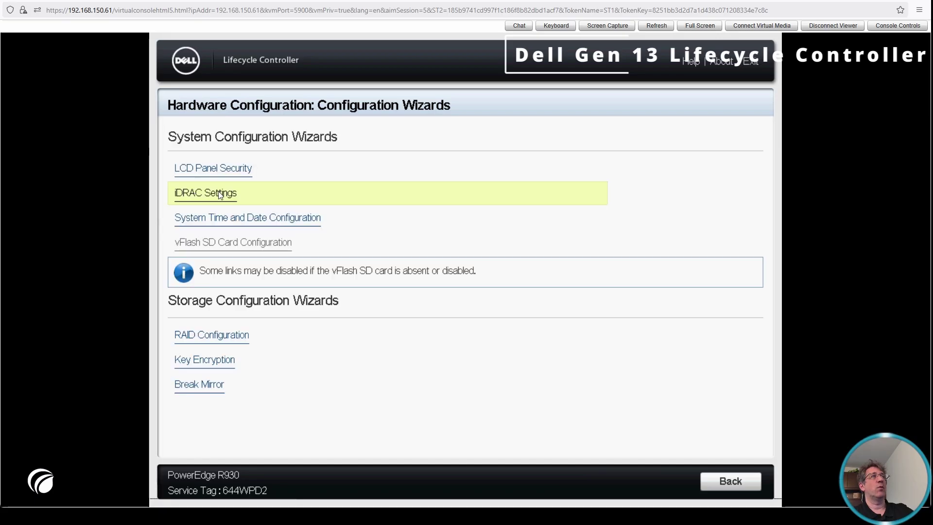
# Look through the iDRAC Settings page, leave it, and open the System Time and Date Configuration wizard
pyautogui.click(209, 194)
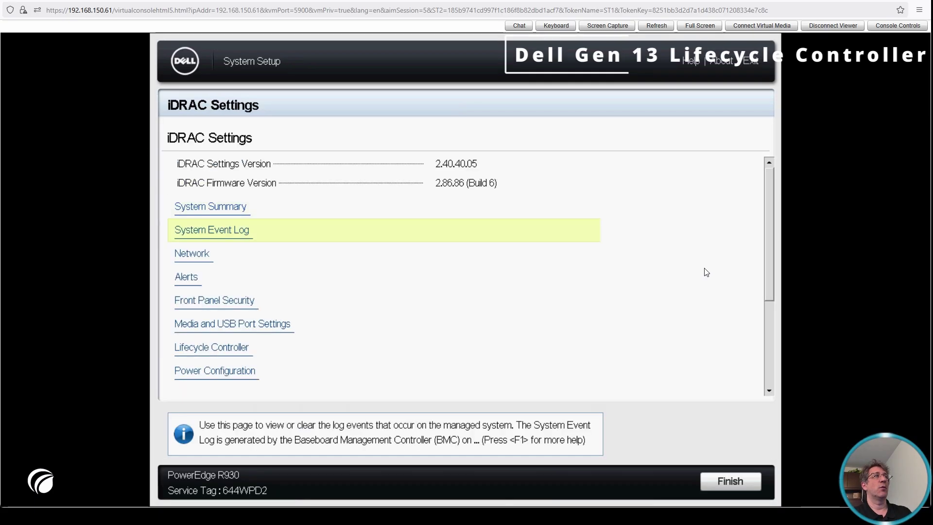
pyautogui.scroll(-1, 769, 318)
pyautogui.moveTo(768, 317); pyautogui.dragTo(767, 267)
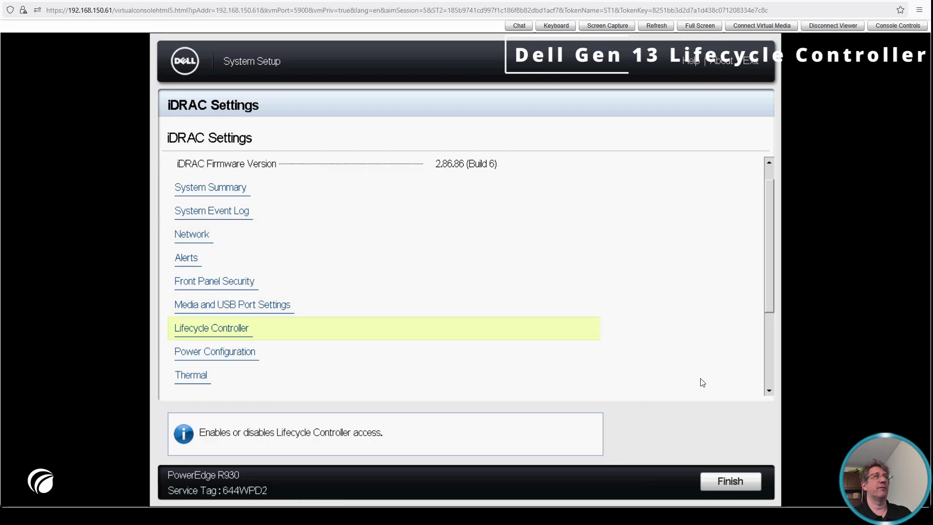
pyautogui.click(723, 480)
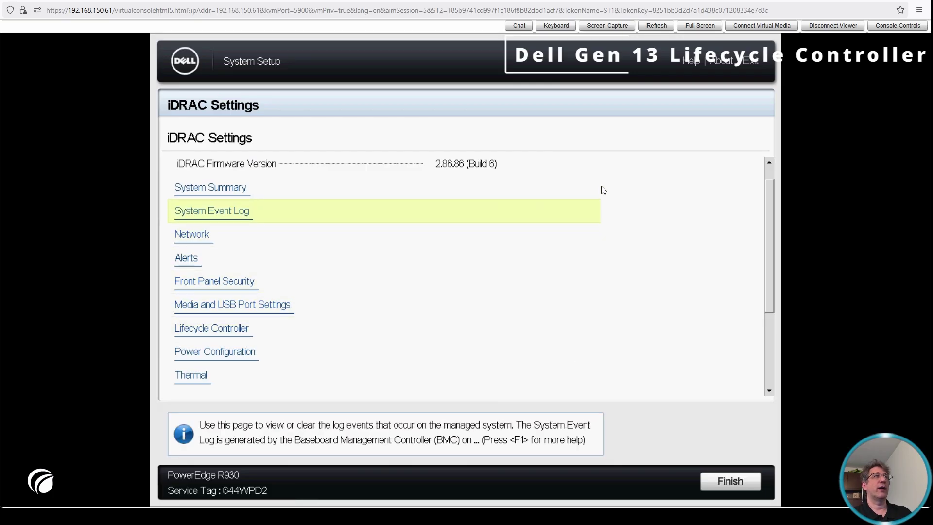
pyautogui.click(278, 218)
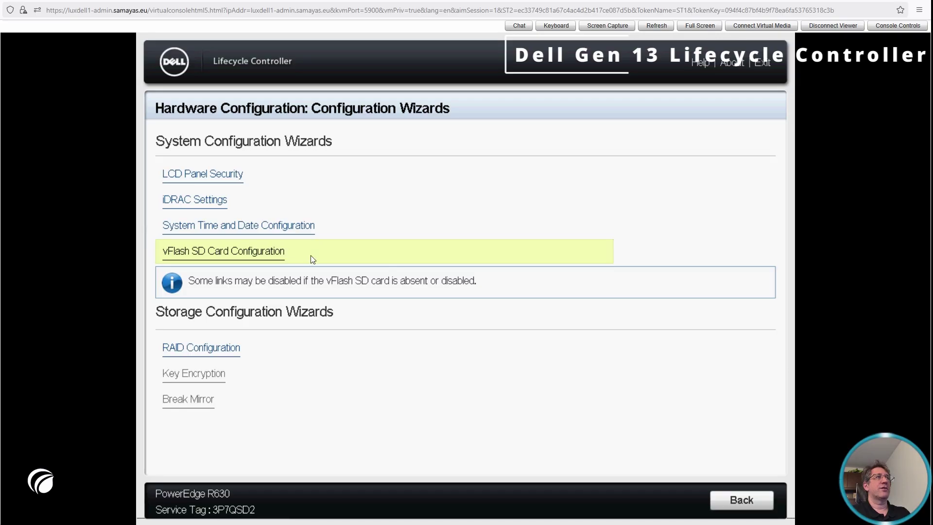
# On the PowerEdge R630, view the vFlash SD Card state options and media properties, and cancel the wizard
pyautogui.click(262, 253)
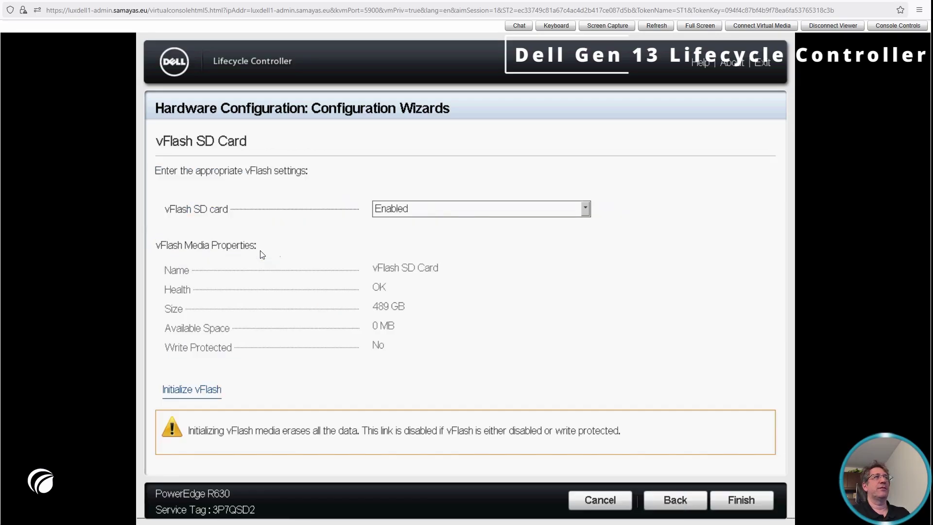
pyautogui.click(487, 211)
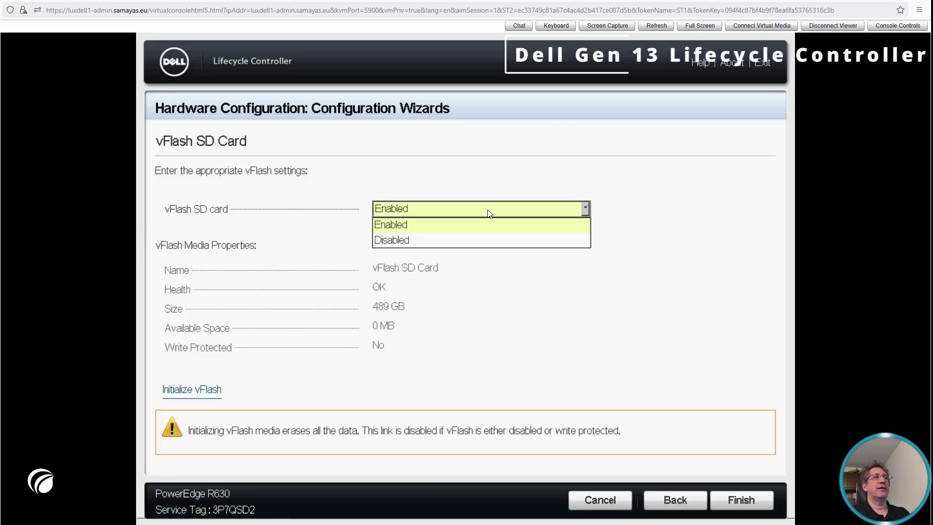
pyautogui.click(518, 179)
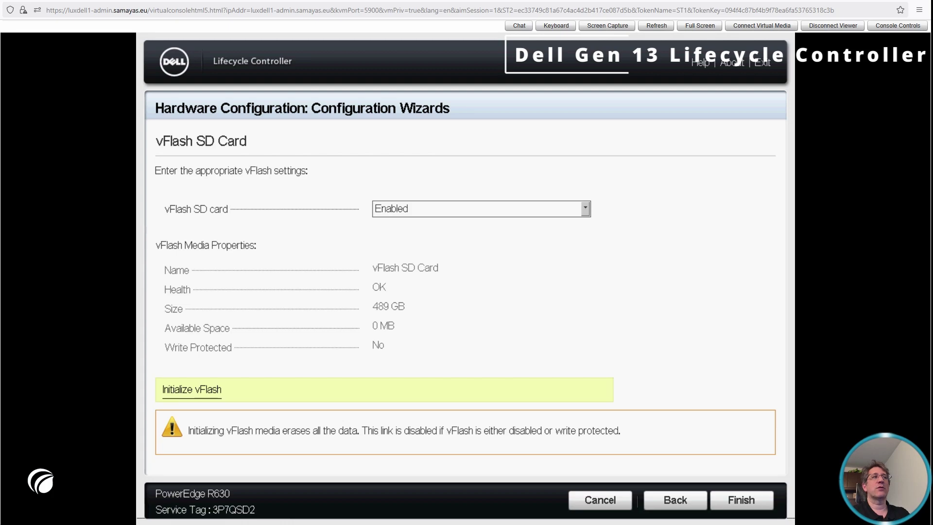
pyautogui.click(600, 500)
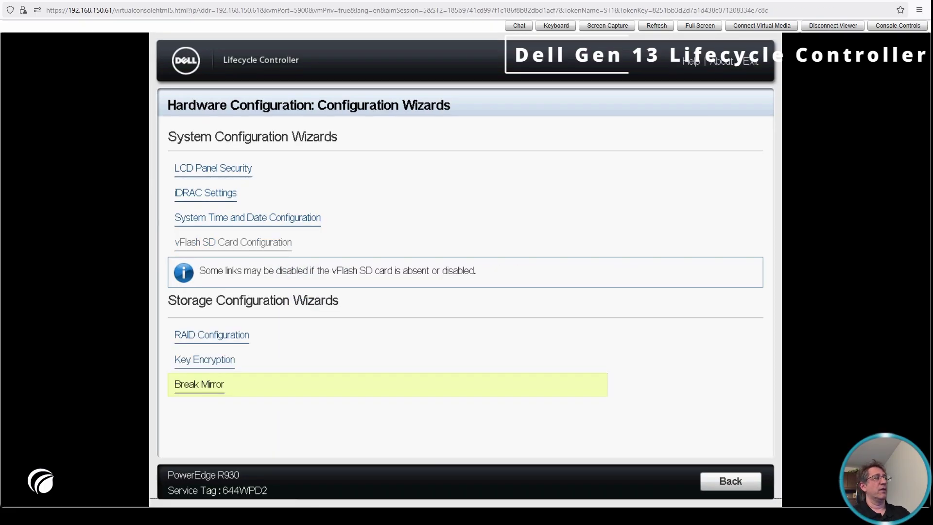
# On the PowerEdge R930, look through the RAID Configuration, Key Encryption and Break Mirror storage wizards without applying changes
pyautogui.press('Up')
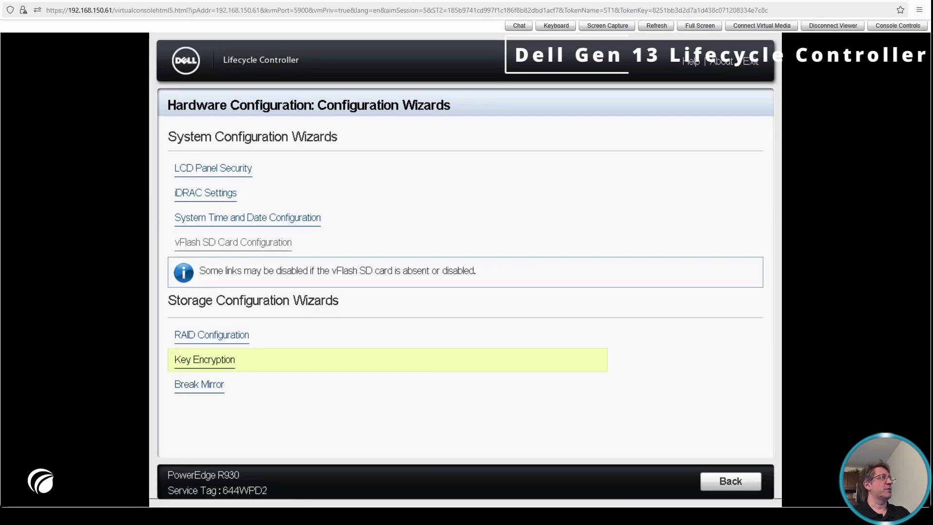
pyautogui.press('Up')
pyautogui.press('Up')
pyautogui.press('Up')
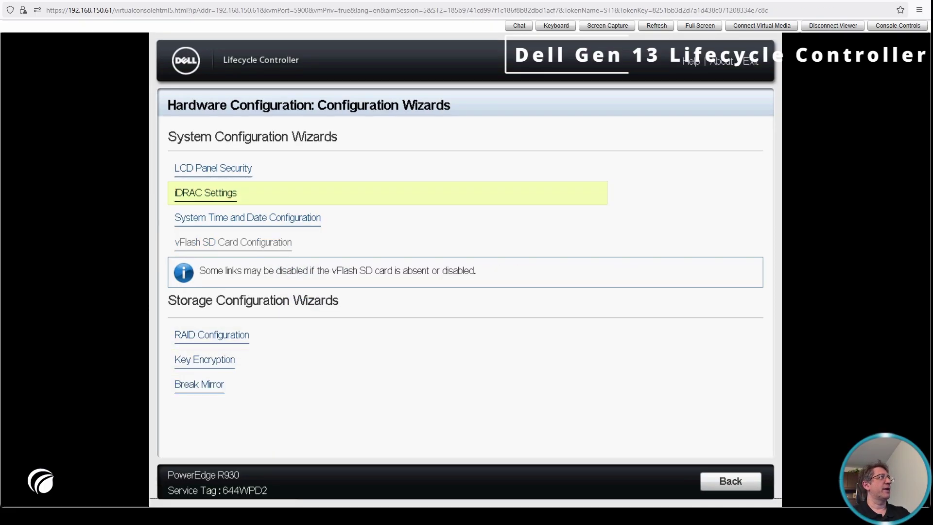
pyautogui.click(224, 336)
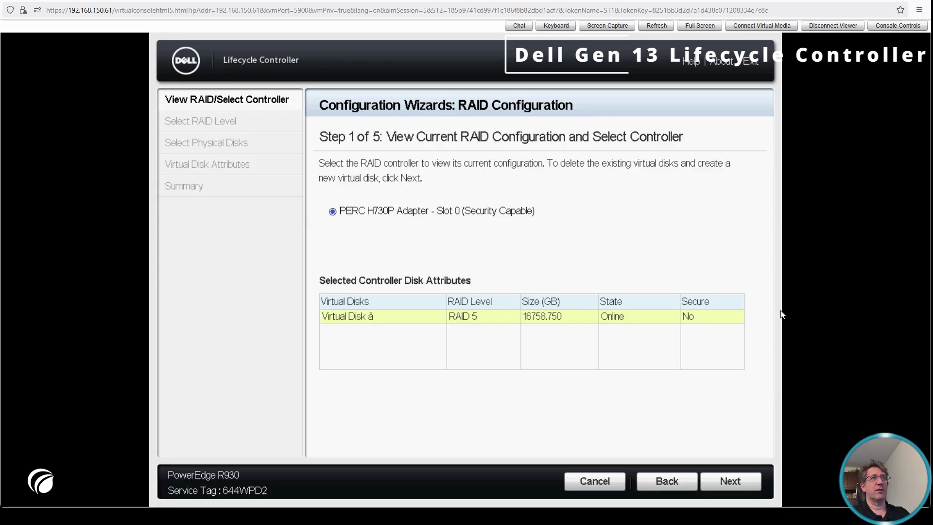
pyautogui.click(594, 481)
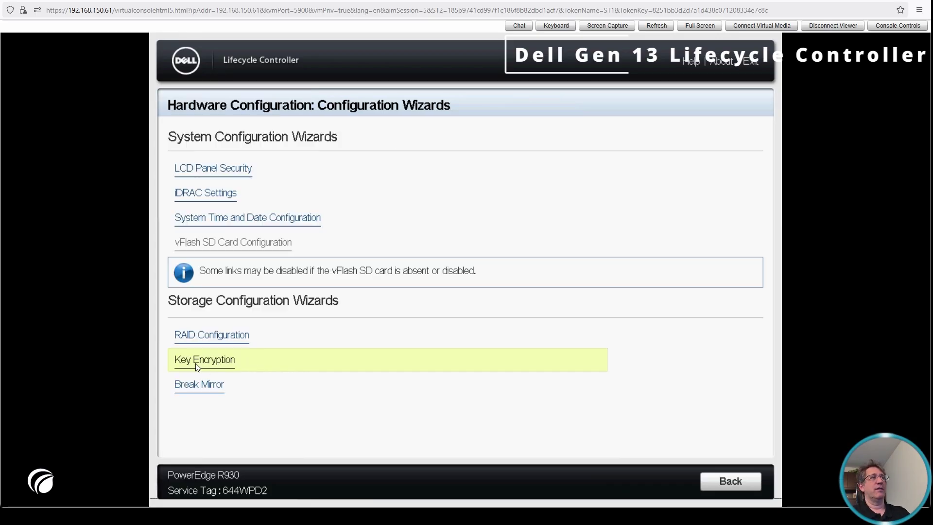
pyautogui.click(211, 360)
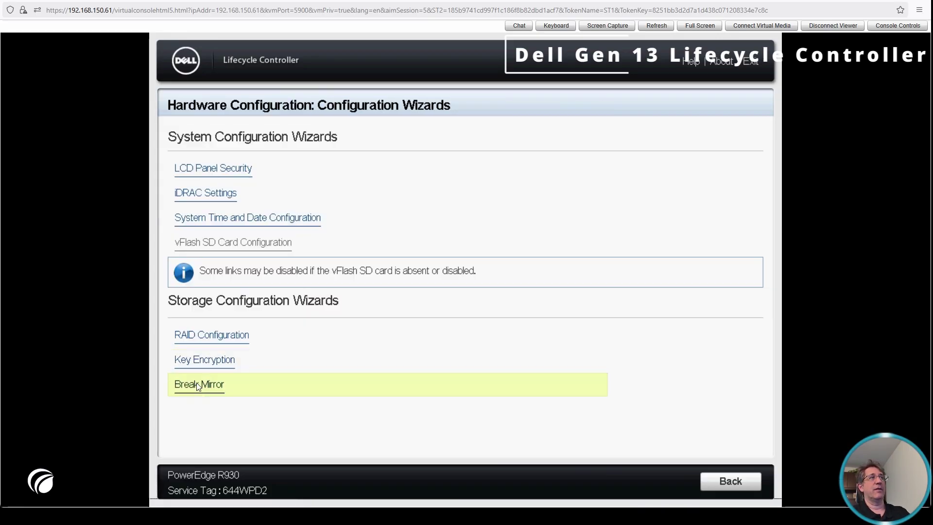
pyautogui.click(197, 384)
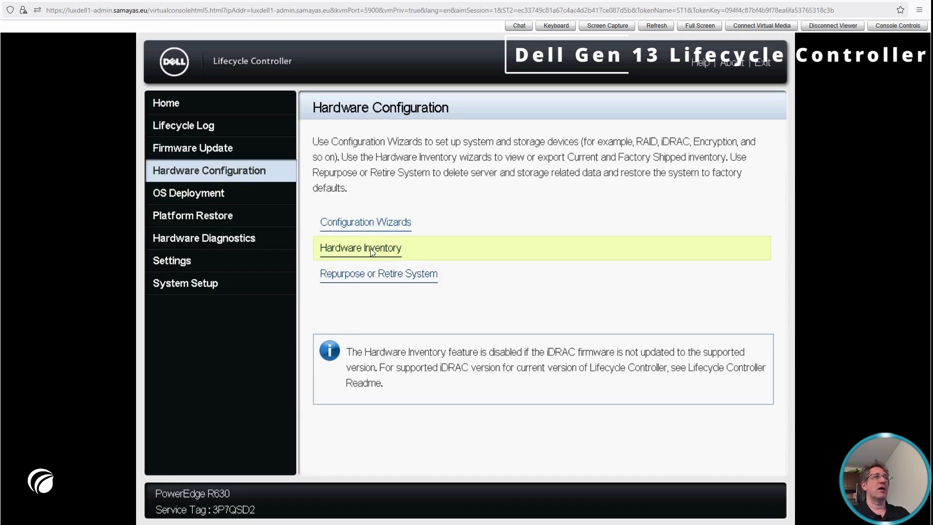
# On the PowerEdge R630, view the current hardware inventory, filtering it by Backplane 1 on Connector 0 and by another component
pyautogui.click(372, 252)
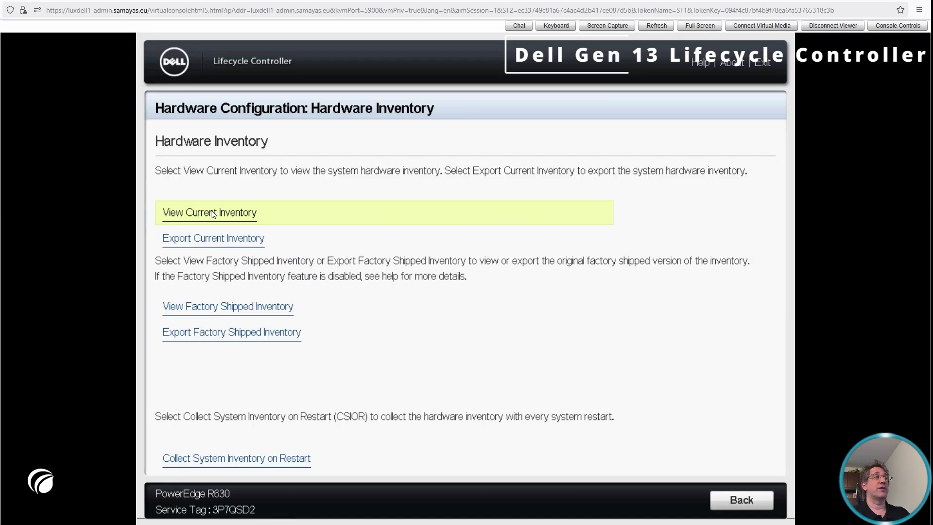
pyautogui.click(212, 214)
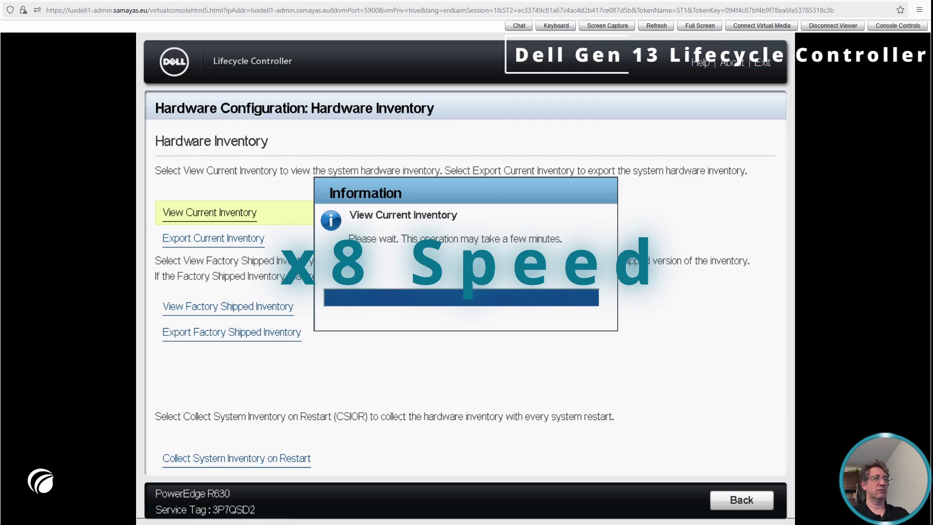
pyautogui.click(452, 193)
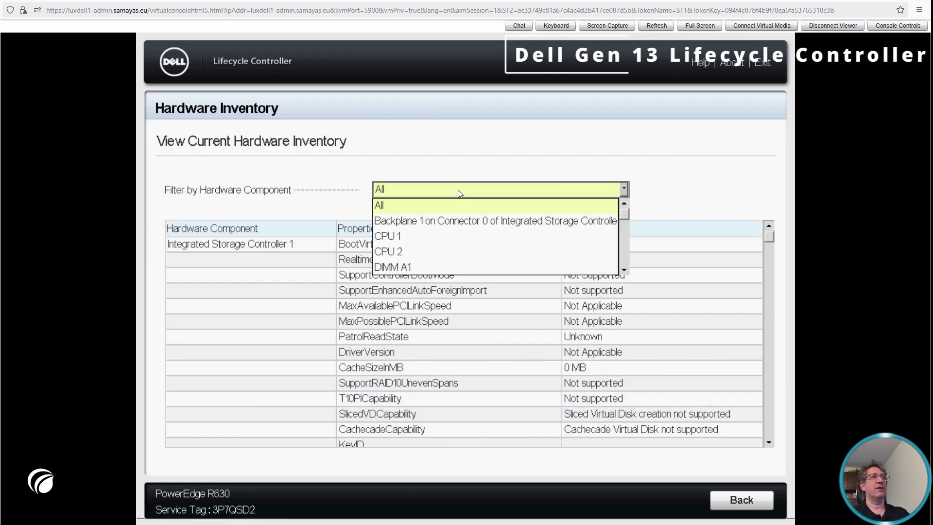
pyautogui.click(575, 219)
pyautogui.scroll(-5, 770, 274)
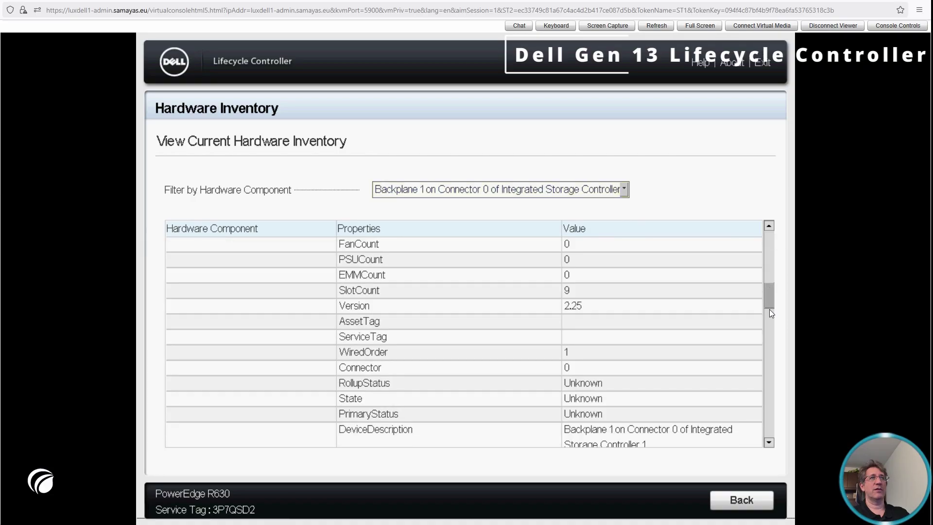
pyautogui.click(500, 189)
pyautogui.click(410, 266)
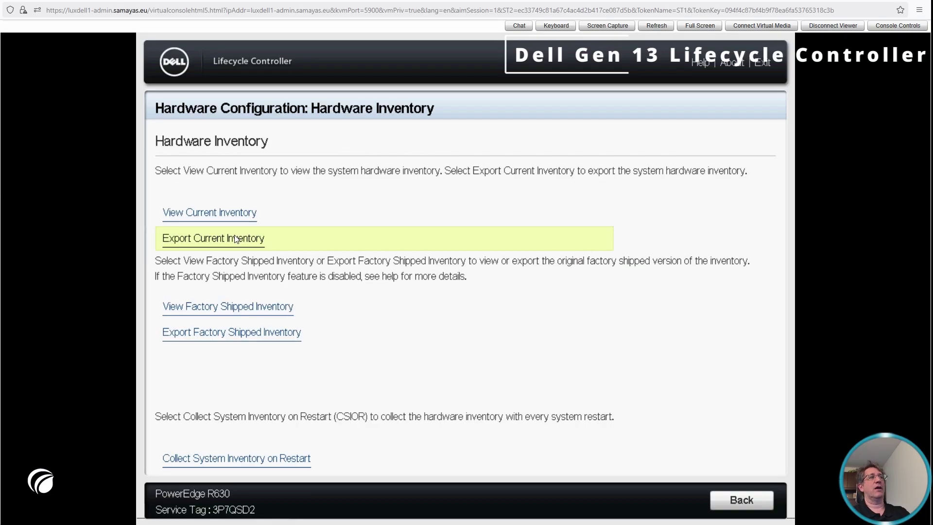
# View the export options for the current inventory, and browse the component filter choices of the factory shipped inventory
pyautogui.click(237, 239)
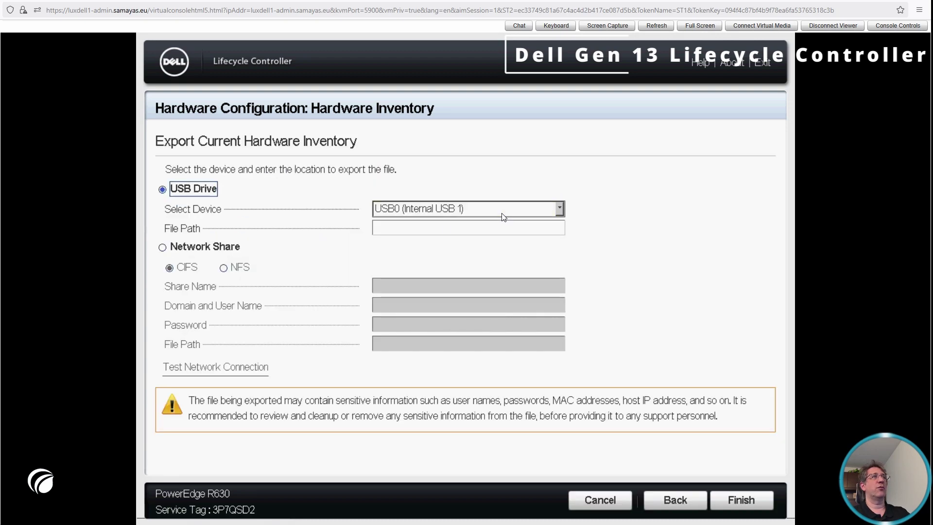
pyautogui.click(667, 500)
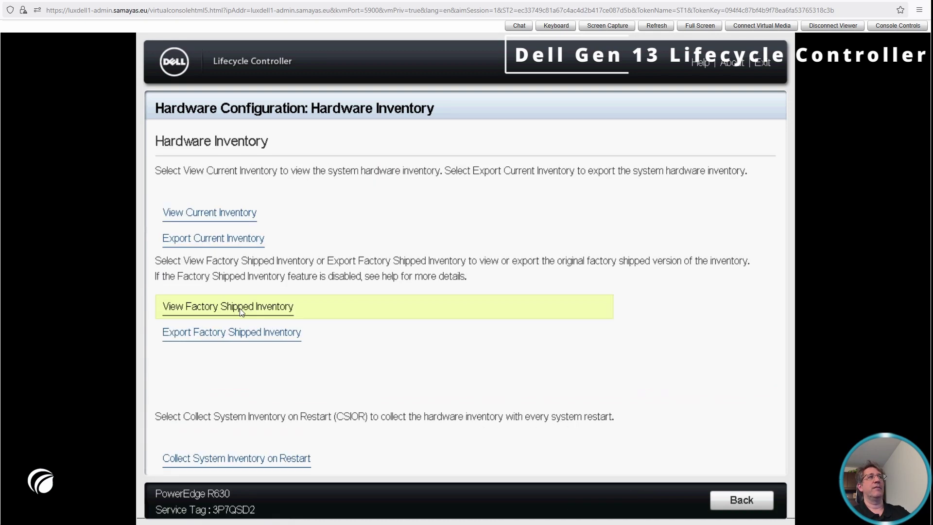
pyautogui.click(241, 306)
pyautogui.click(623, 190)
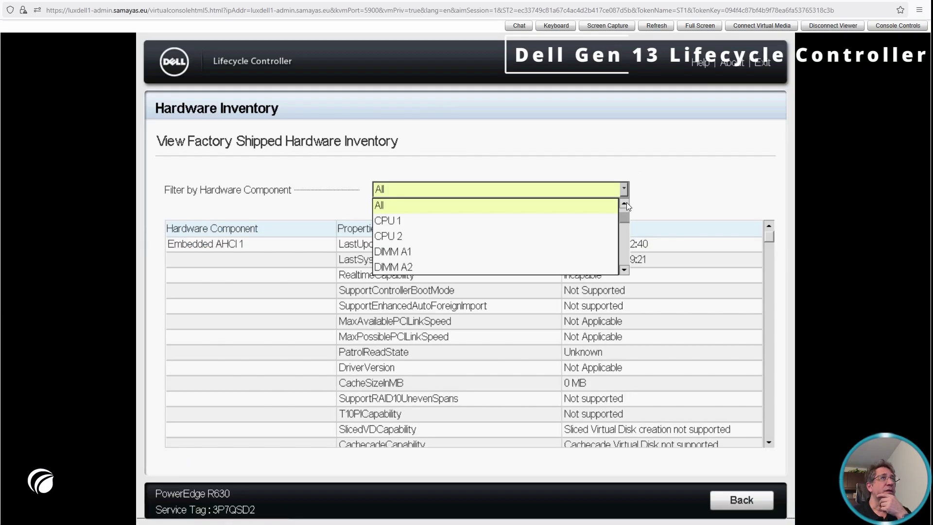
pyautogui.scroll(-10, 623, 238)
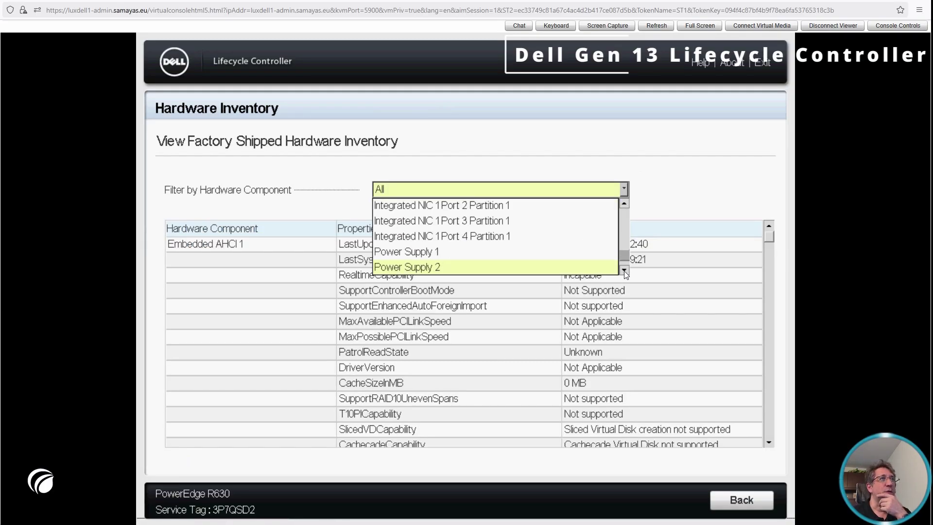
pyautogui.scroll(8, 626, 273)
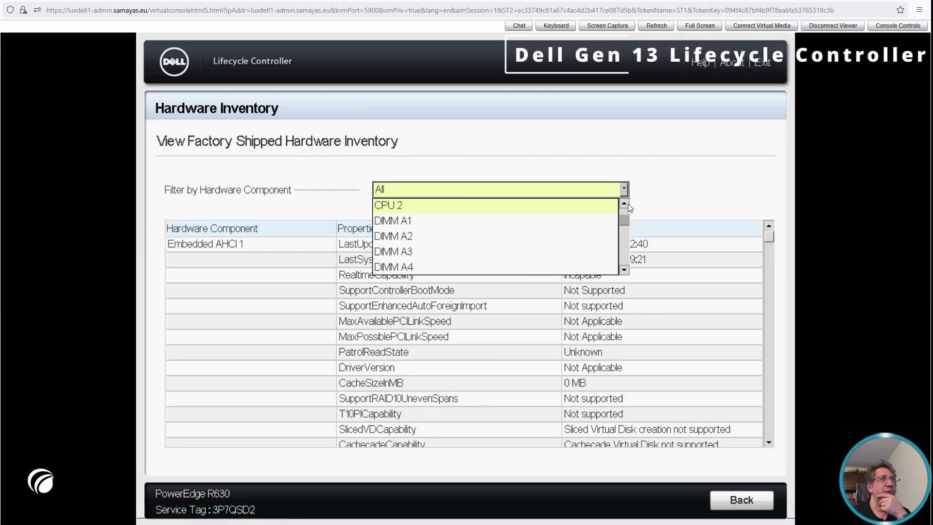
pyautogui.press('Escape')
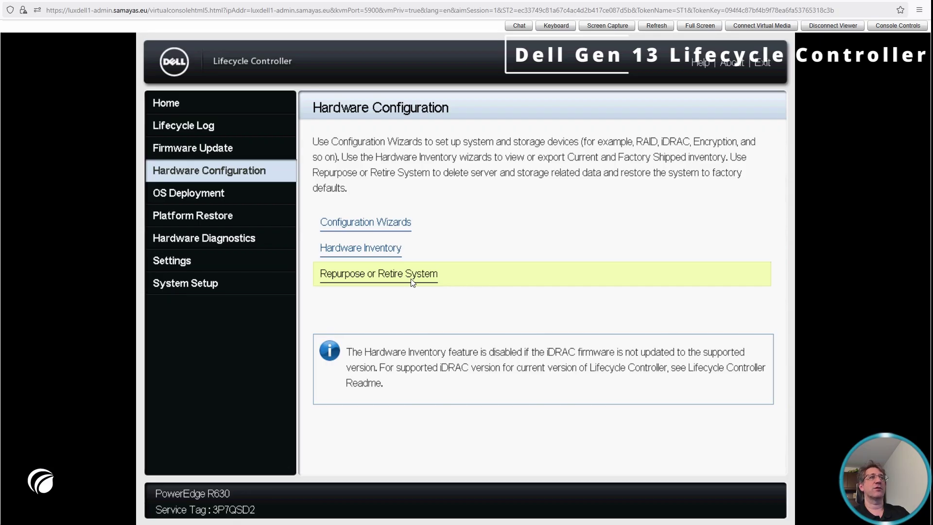
# Review the server features and storage components that Repurpose or Retire System can delete, and leave without selecting any
pyautogui.click(411, 281)
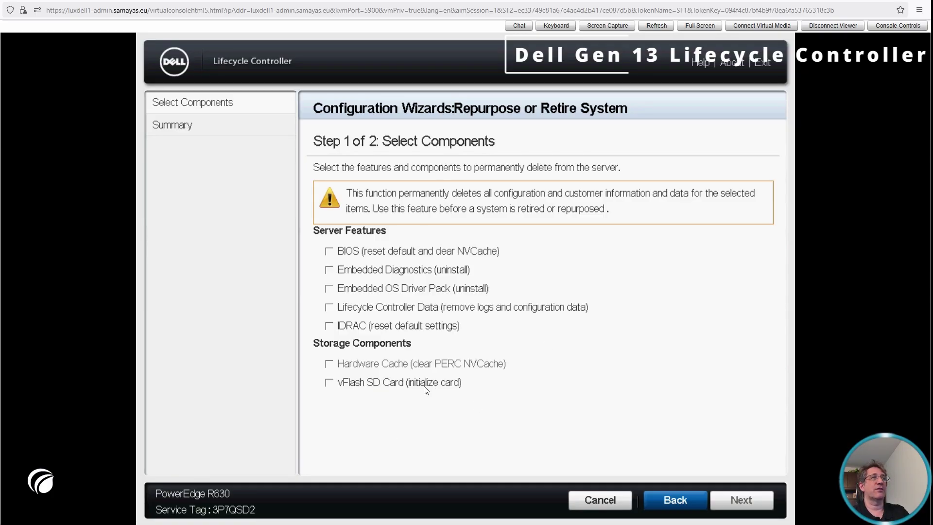
pyautogui.click(674, 501)
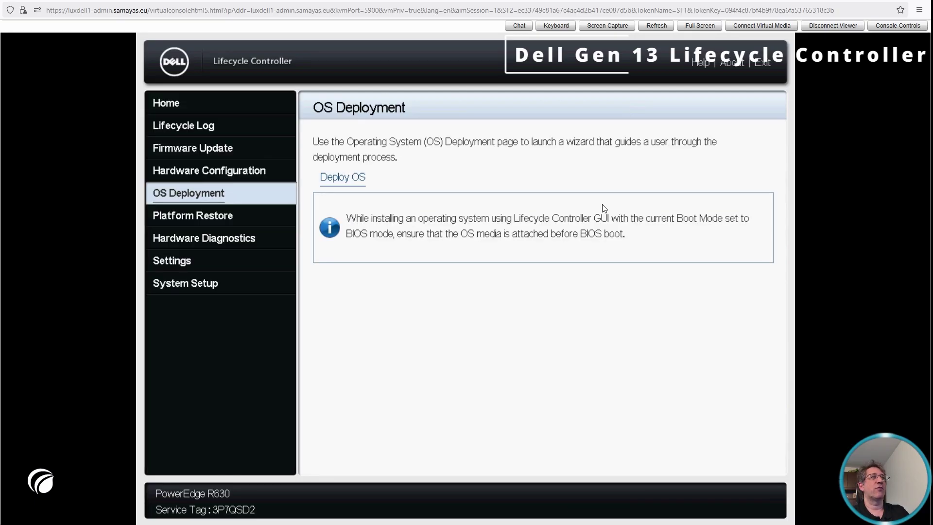
# Start an OS deployment for Any Other Operating System, keeping UEFI boot mode, Secure Boot disabled and Manual Install
pyautogui.click(355, 178)
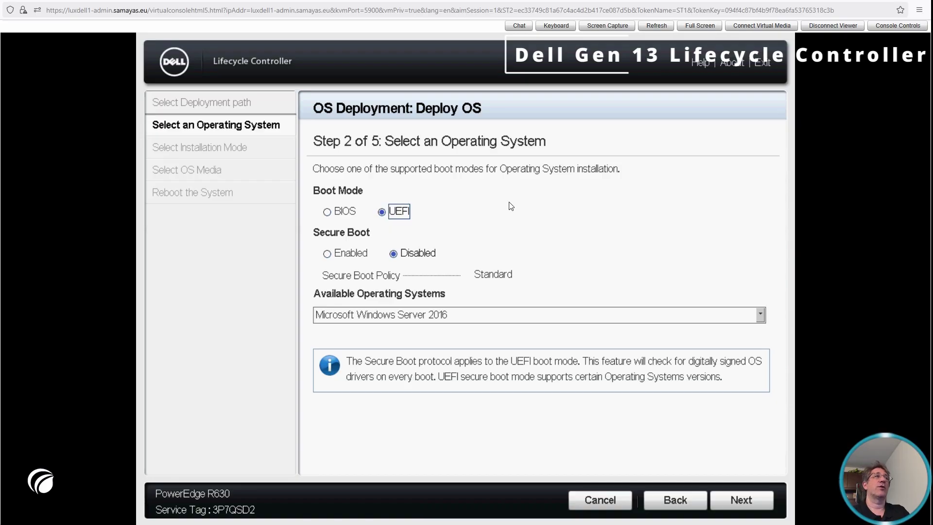
pyautogui.click(408, 320)
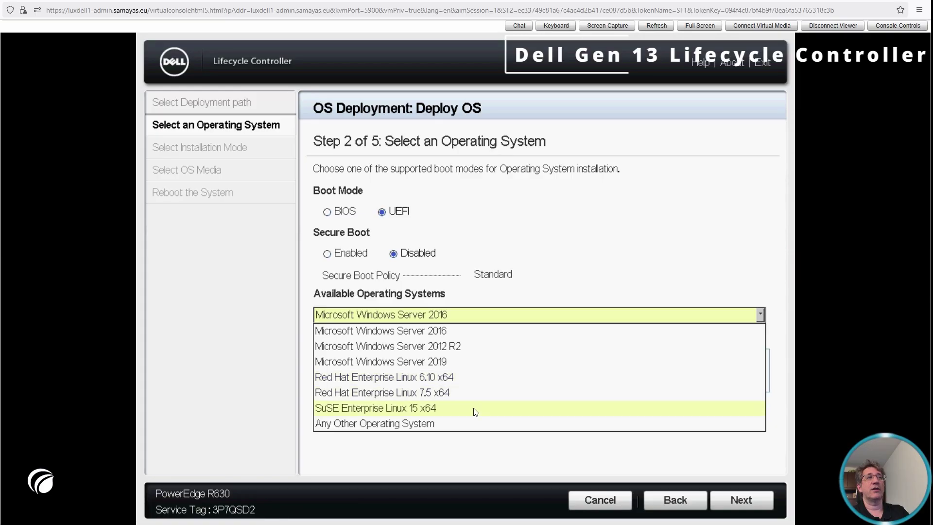
pyautogui.click(460, 422)
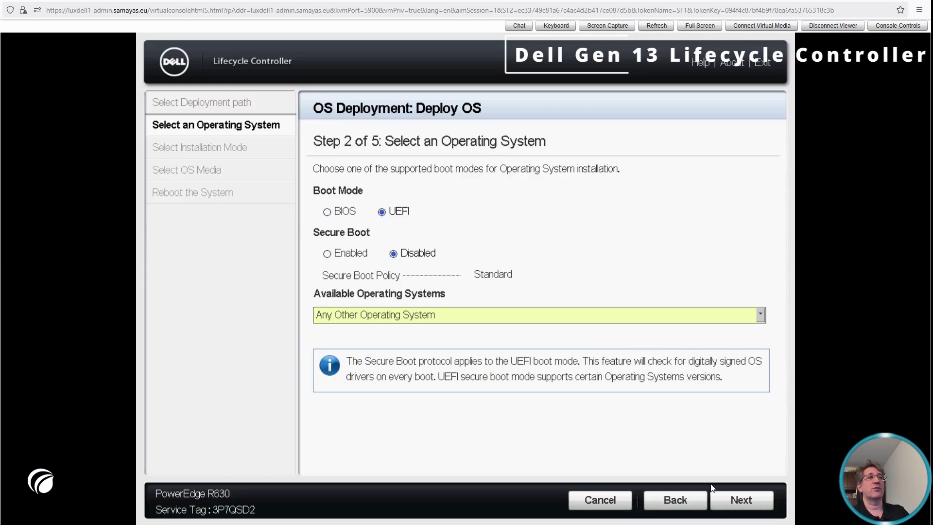
pyautogui.click(741, 504)
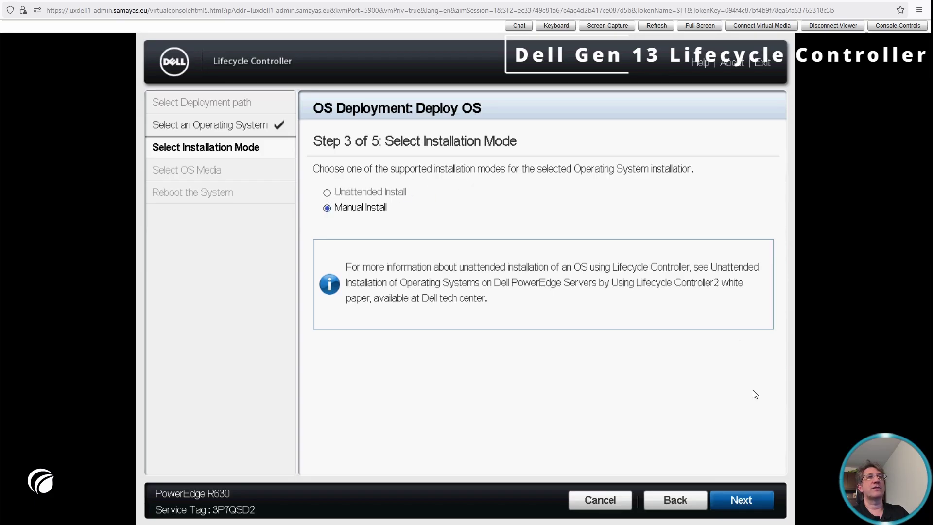
pyautogui.click(751, 498)
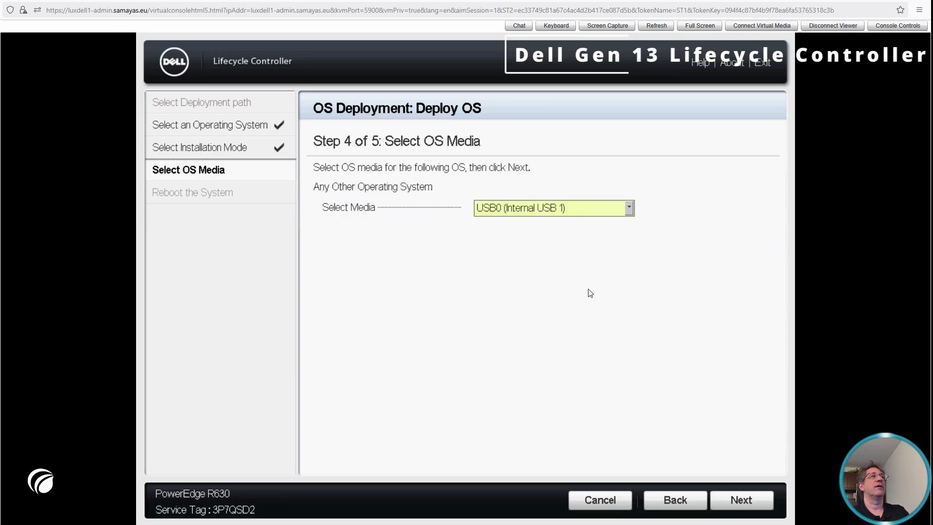
# Choose USB1 (Back USB 2) as the OS media and continue to the reboot summary
pyautogui.click(553, 216)
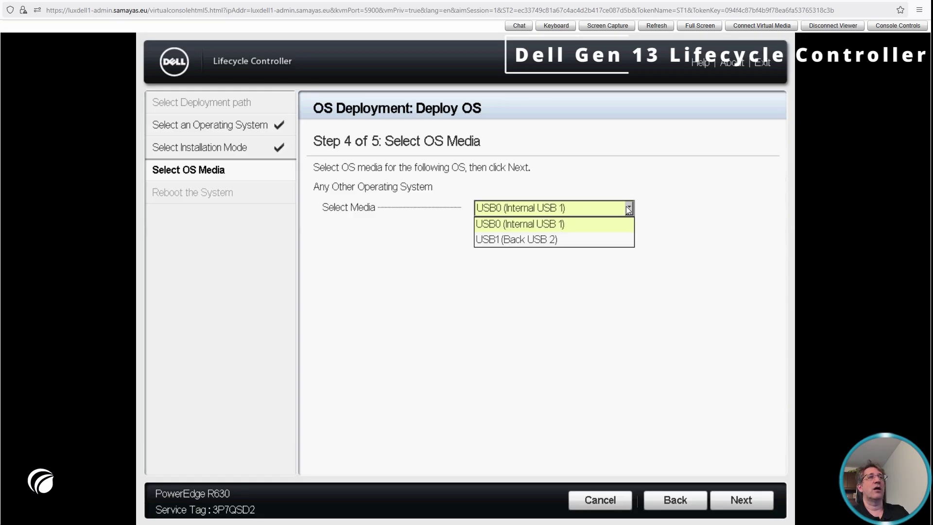
pyautogui.click(564, 241)
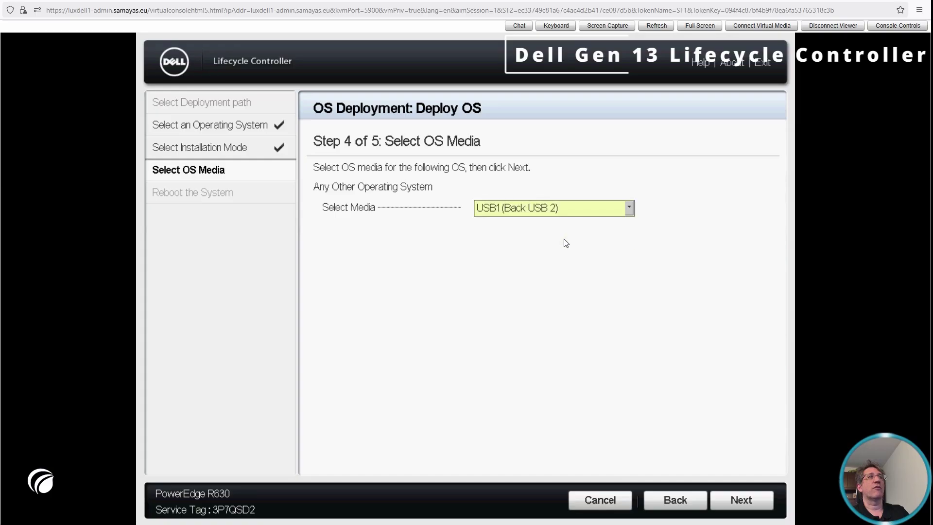
pyautogui.click(741, 500)
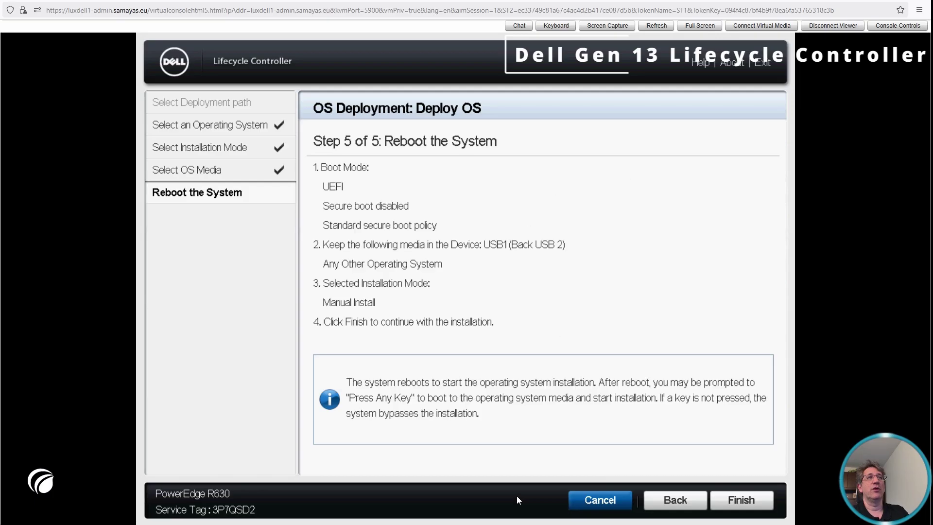
# Review the USB drive and network share options for exporting the server profile in Platform Restore, and exit the wizard without exporting
pyautogui.click(241, 215)
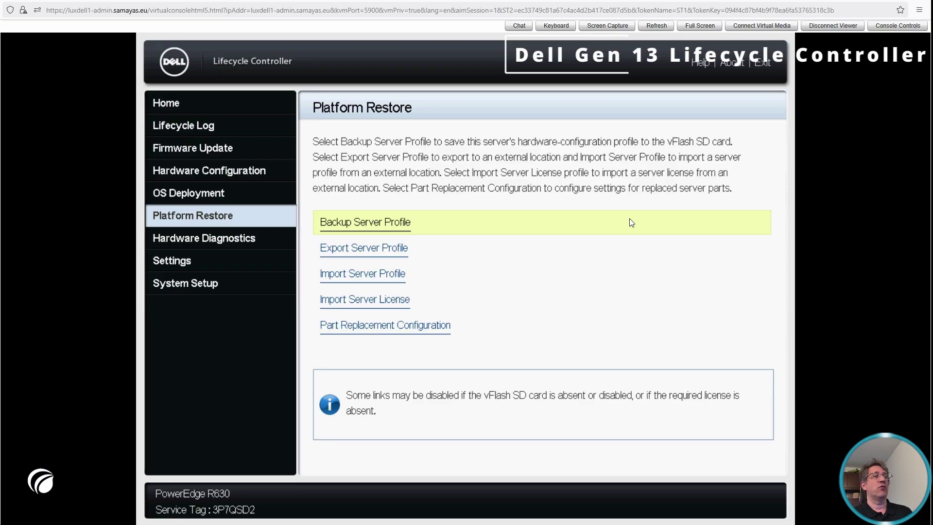
pyautogui.click(537, 254)
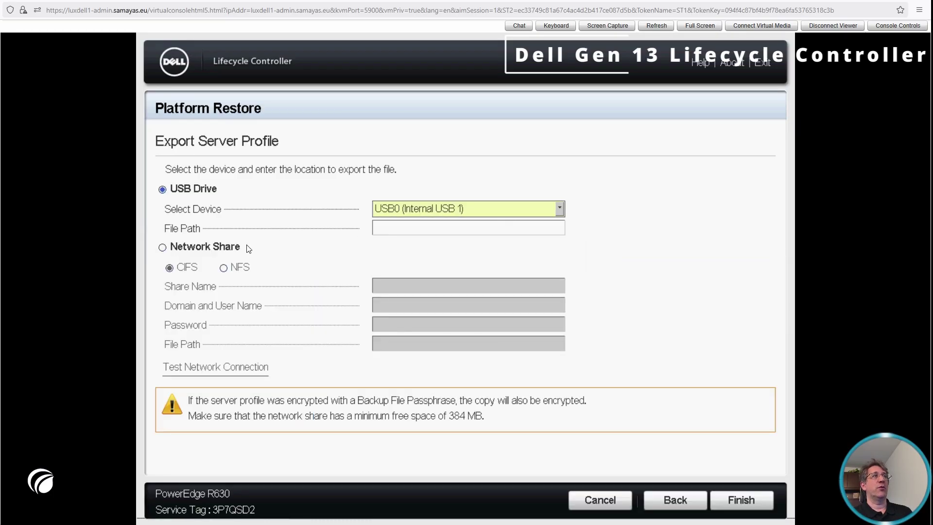
pyautogui.scroll(-1, 455, 214)
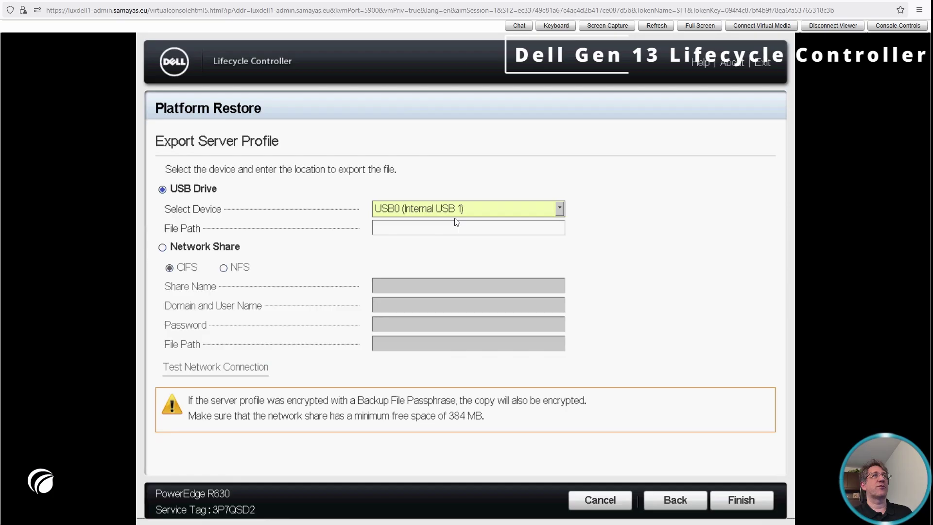
pyautogui.click(613, 498)
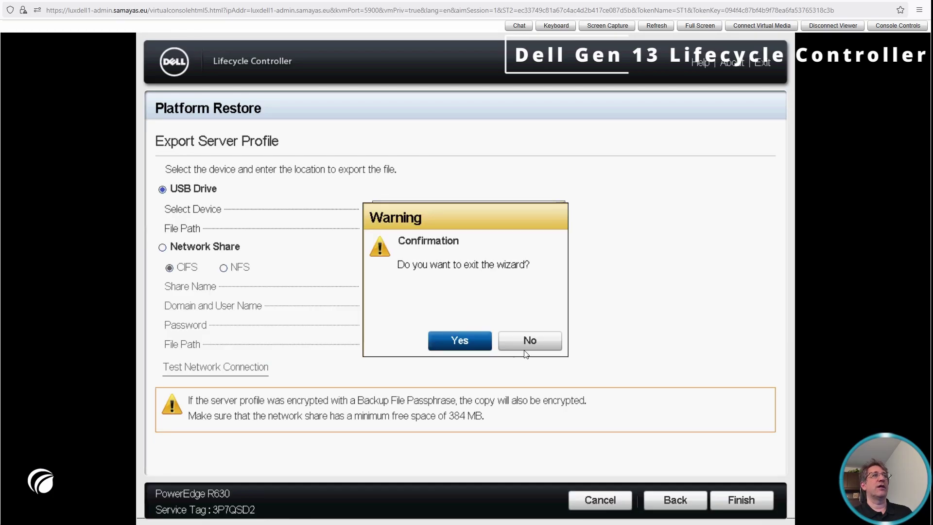
pyautogui.click(466, 344)
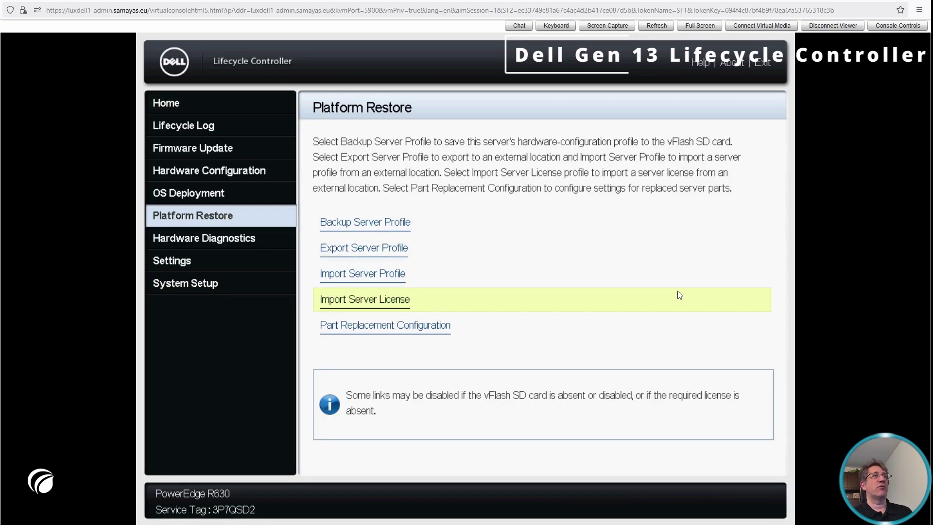
# Run the hardware diagnostics and choose to continue testing at the event log alert until the assessment completes
pyautogui.click(228, 239)
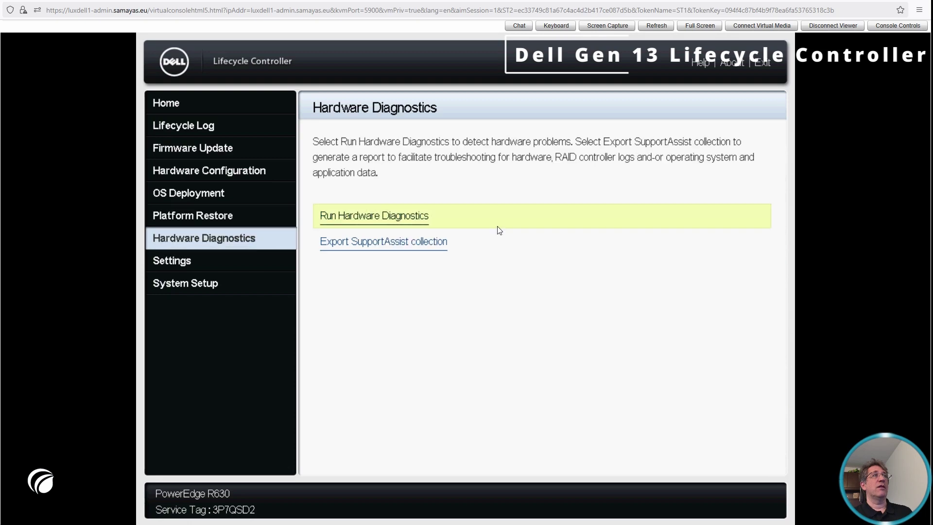
pyautogui.click(383, 214)
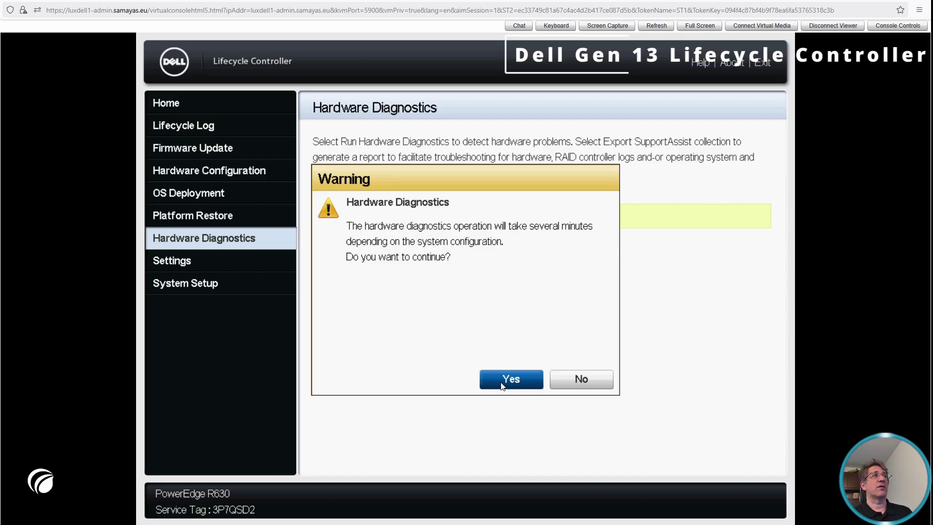
pyautogui.click(502, 386)
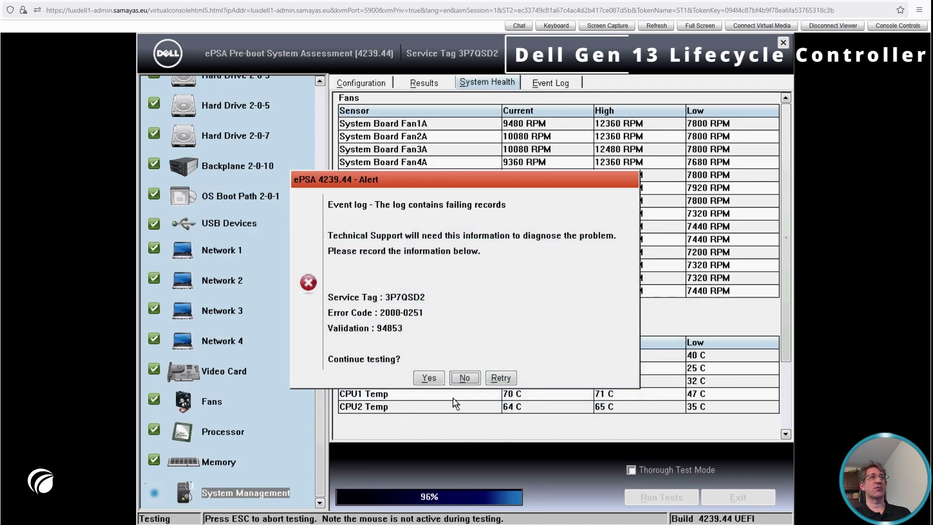
pyautogui.click(434, 377)
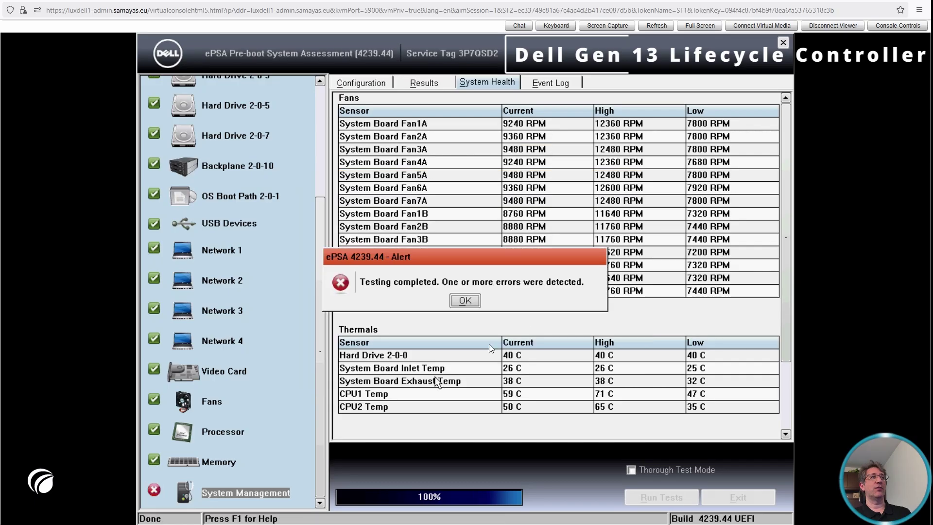
# Examine the diagnostics event log for critical and warning entries
pyautogui.scroll(-3, 787, 406)
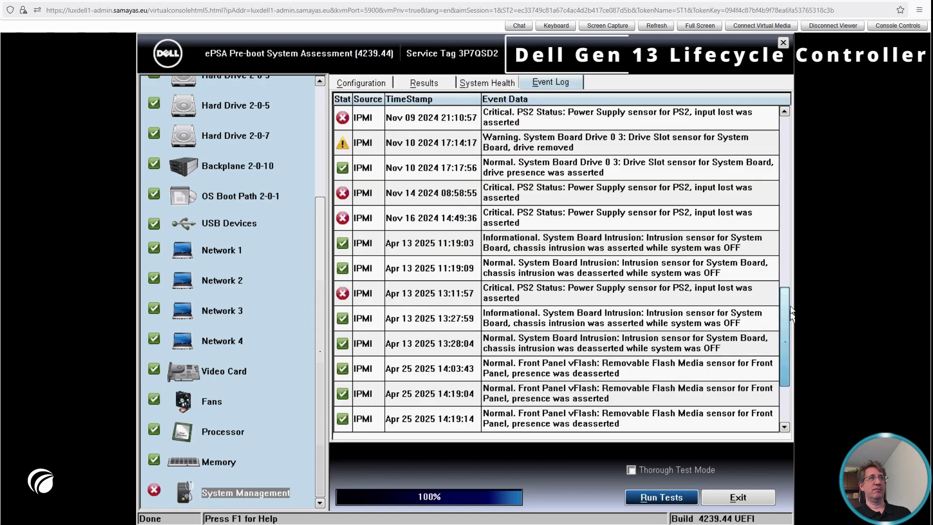
pyautogui.moveTo(788, 307); pyautogui.dragTo(796, 217)
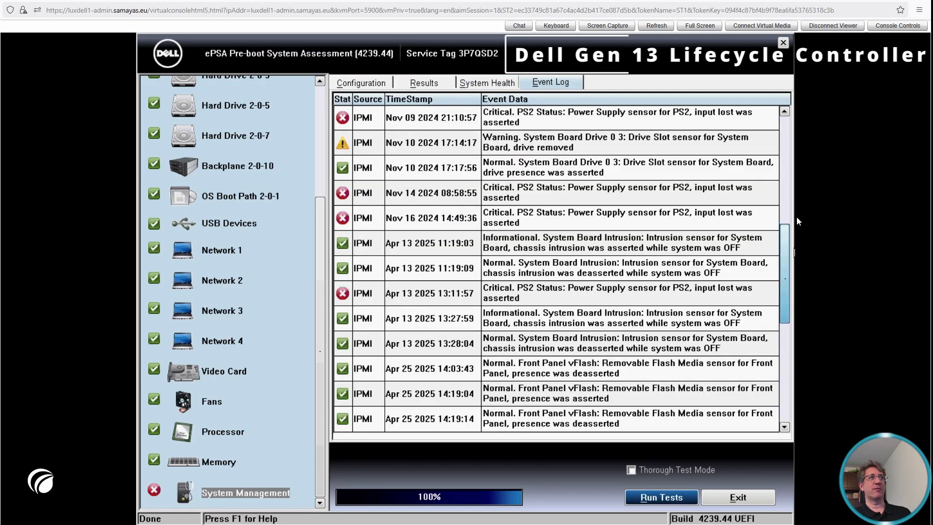
pyautogui.moveTo(795, 152); pyautogui.dragTo(787, 132)
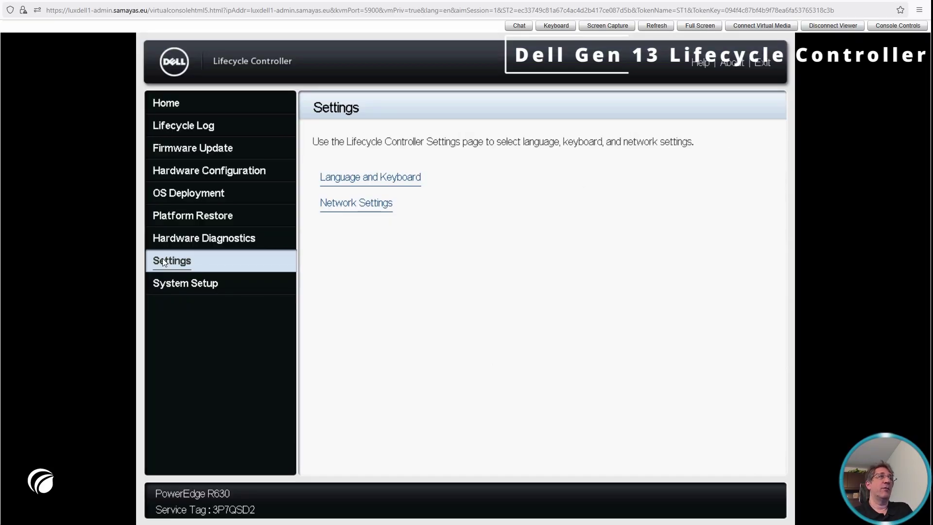
# View the language and keyboard type settings, and open Advanced Hardware Configuration to reach the System Setup main menu
pyautogui.click(360, 180)
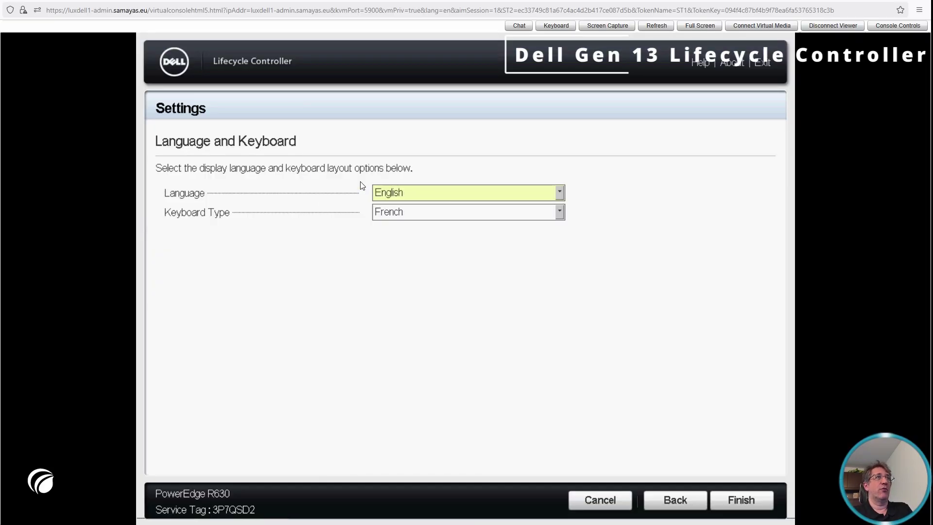
pyautogui.click(470, 216)
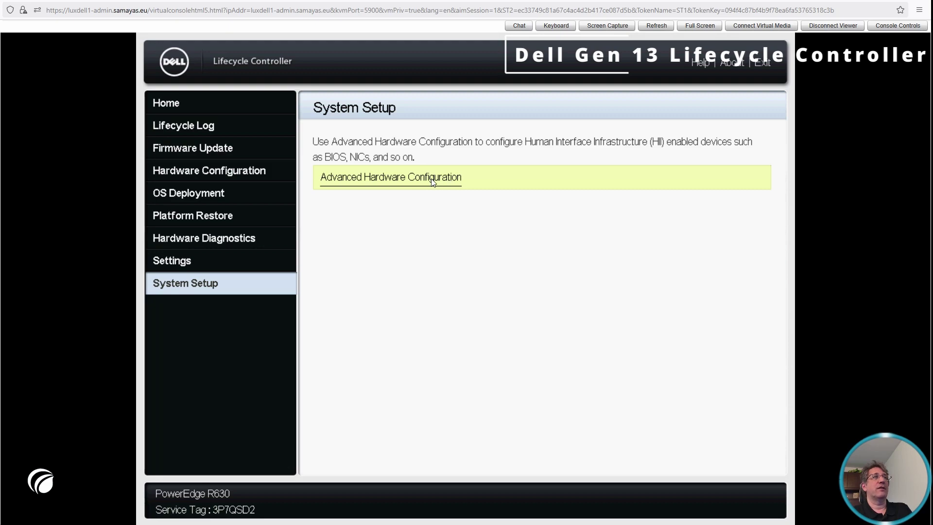
pyautogui.click(443, 181)
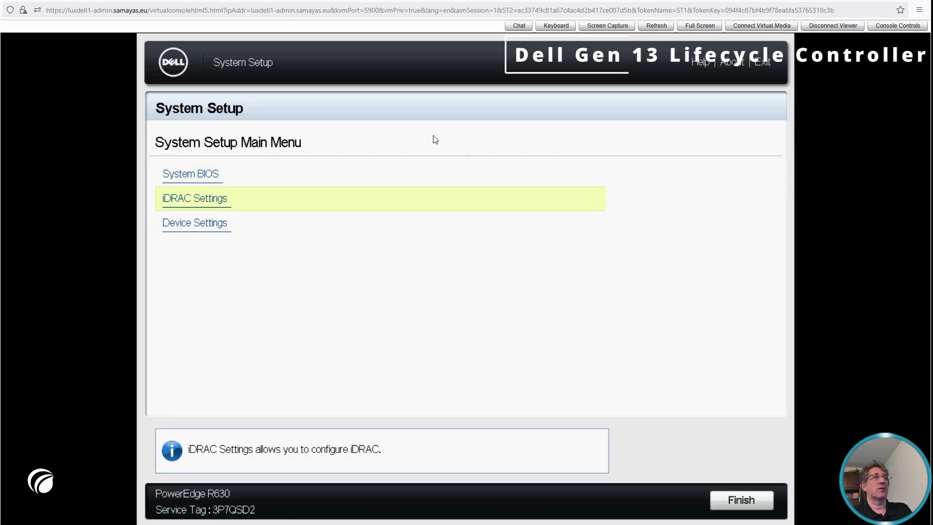